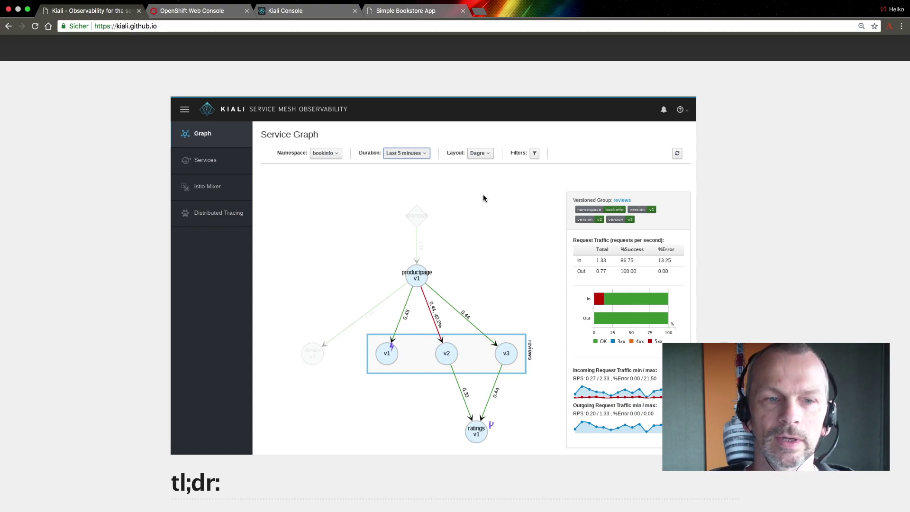
- Read the Kiali project page from the service graph illustration through the description to the OpenShift preparation section
scroll(482, 198, "down", 1)
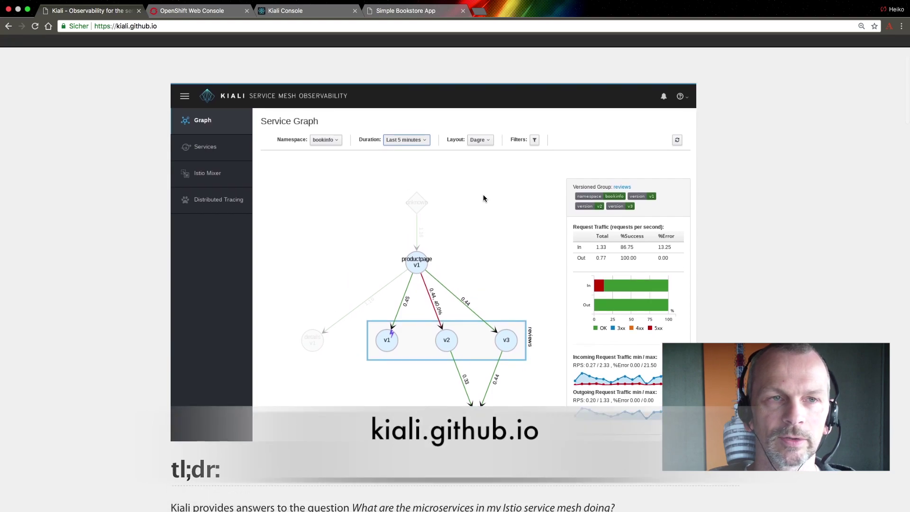
scroll(483, 199, "down", 10)
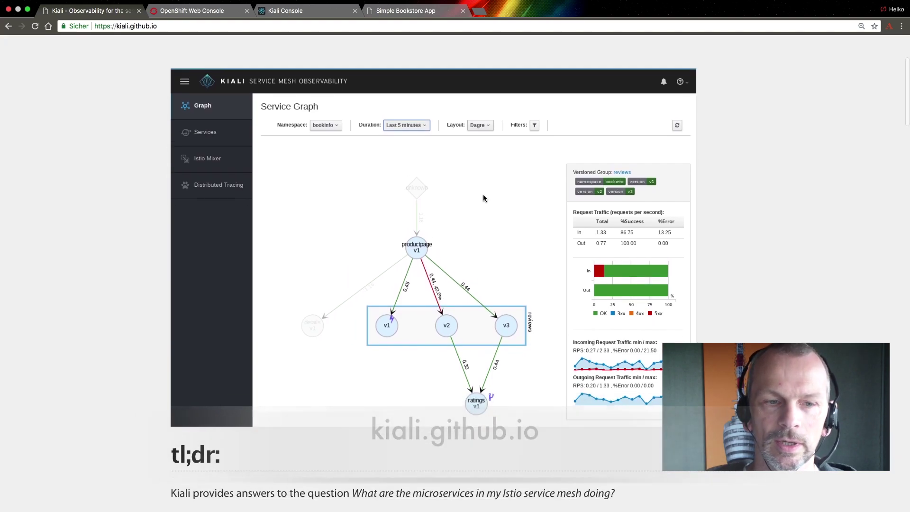
scroll(484, 196, "down", 4)
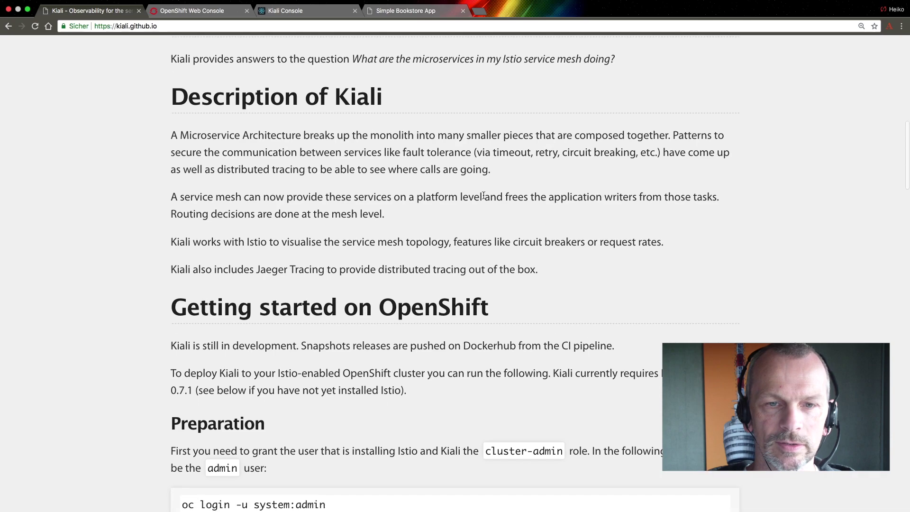
scroll(483, 198, "down", 3)
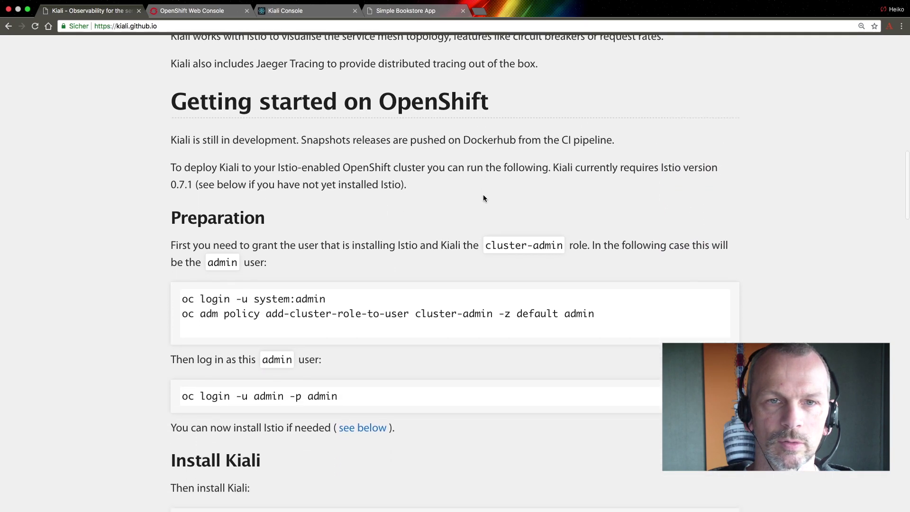
scroll(464, 134, "down", 1)
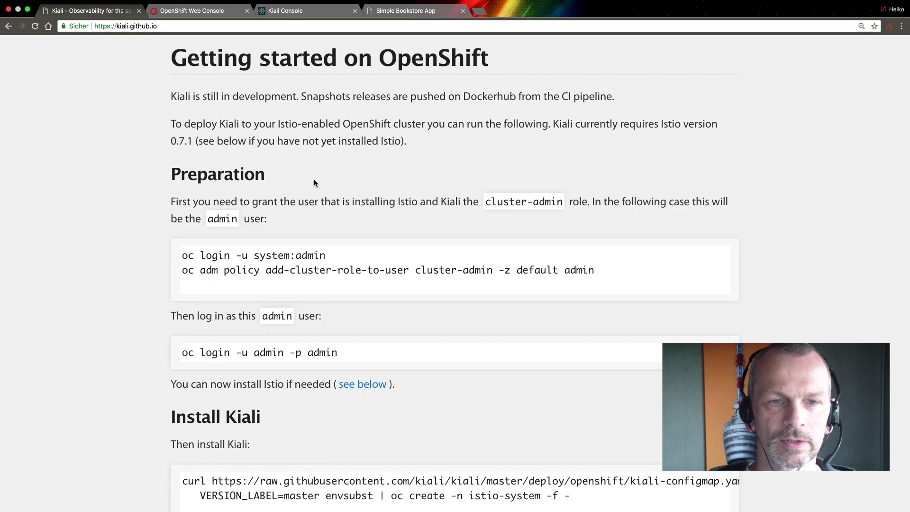
scroll(314, 184, "down", 2)
scroll(314, 183, "down", 1)
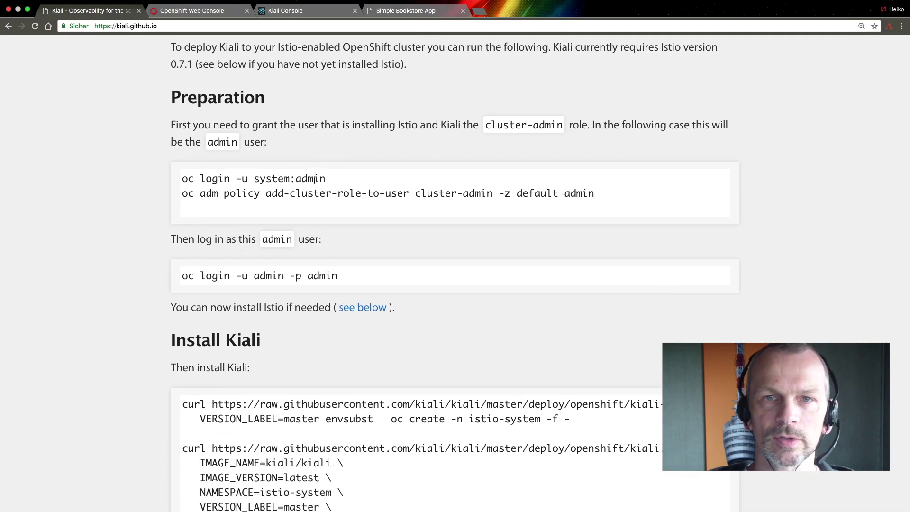
- Examine and highlight the commands under Install Kiali, and return to the beginning of the project page
scroll(314, 180, "down", 5)
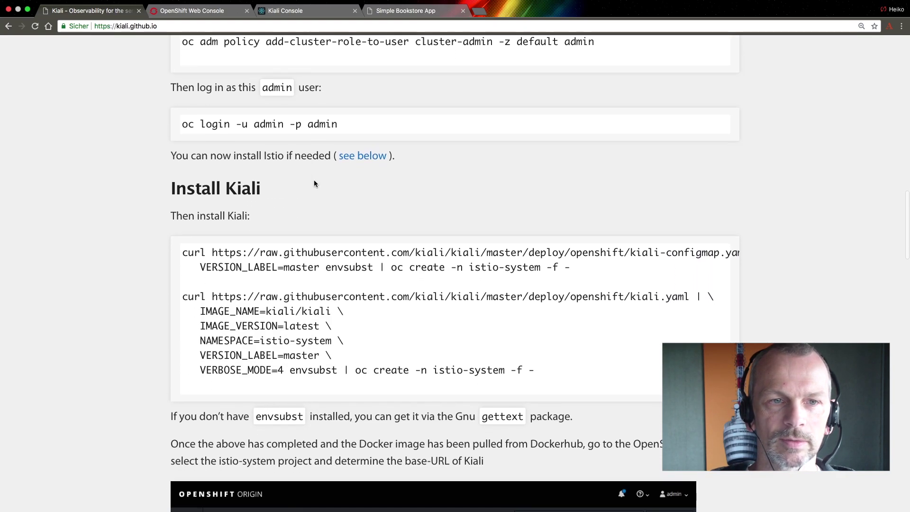
scroll(314, 183, "down", 1)
left_click_drag(174, 236, 577, 384)
scroll(551, 195, "down", 5)
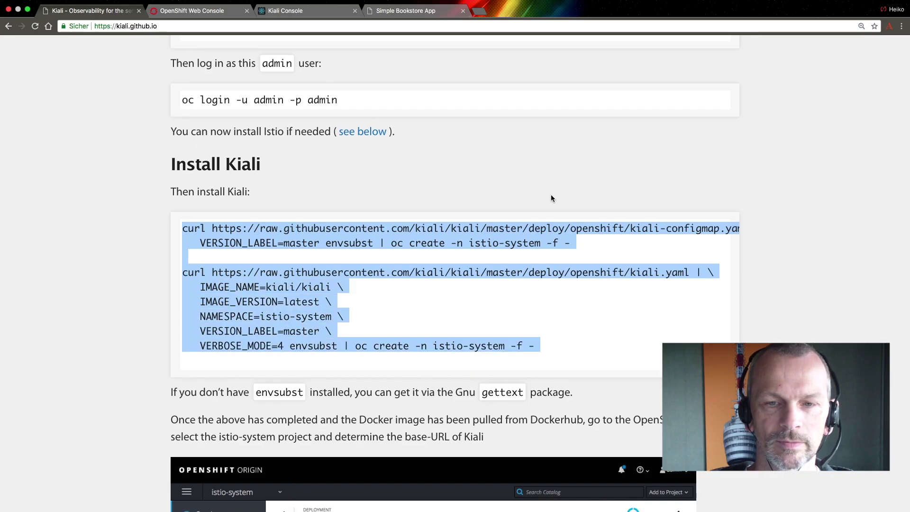
scroll(551, 195, "up", 15)
scroll(551, 194, "up", 12)
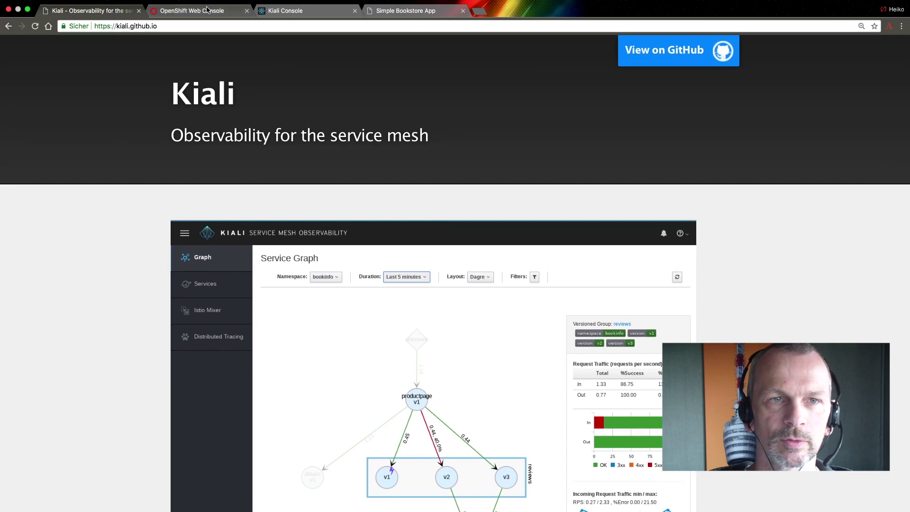
- Switch to the OpenShift Web Console and expand the kiali deployment in the istio-system project overview
left_click(210, 6)
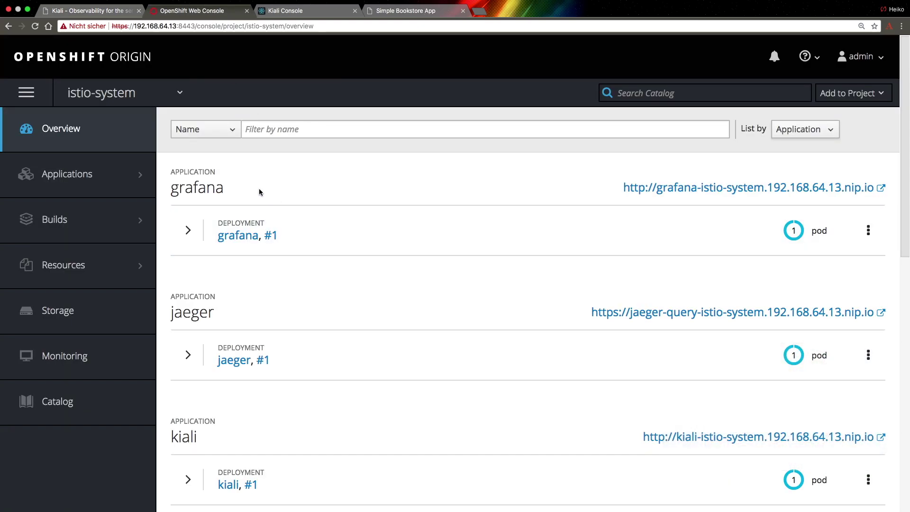
scroll(416, 286, "down", 4)
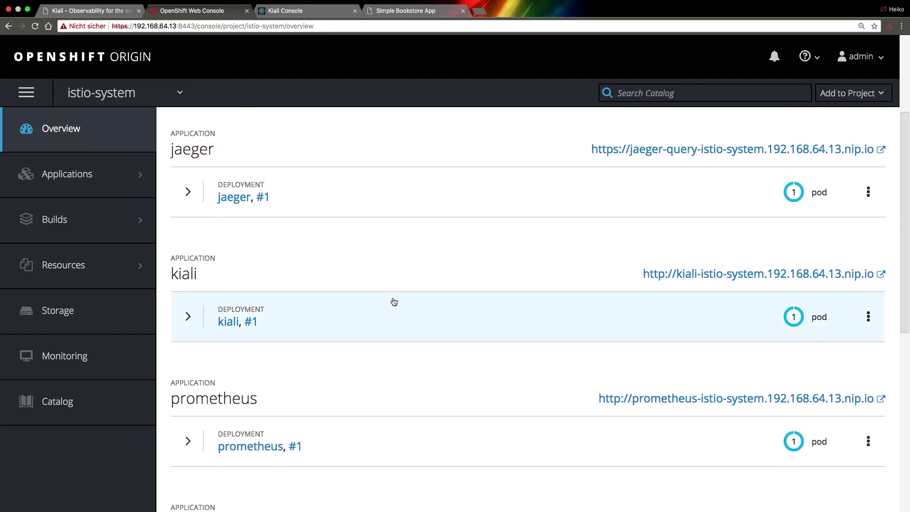
left_click(187, 318)
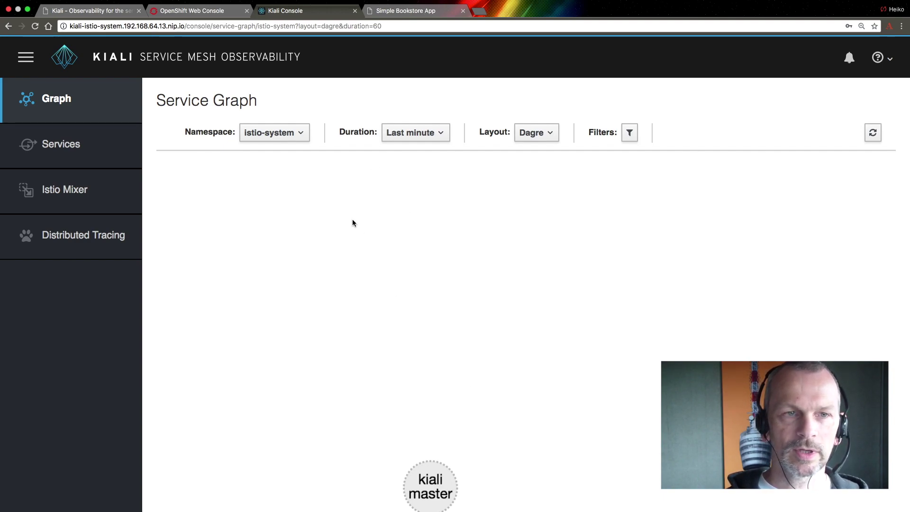
- In the Kiali Console, set the service graph's namespace to bookinfo and display the namespace's traffic summary
left_click(301, 137)
left_click(298, 152)
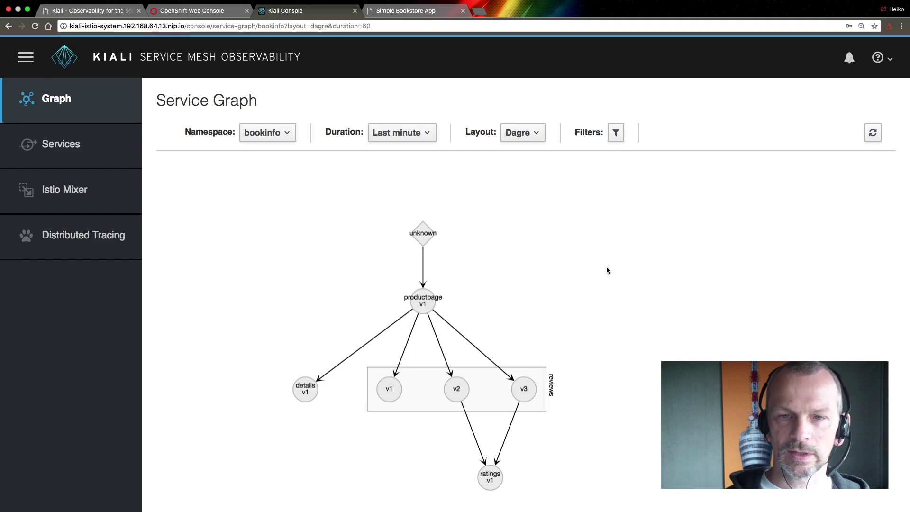
left_click(463, 255)
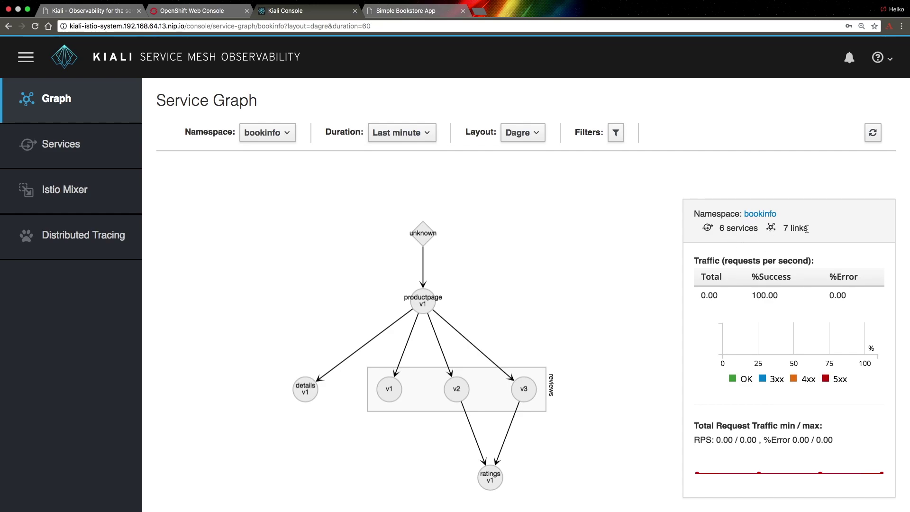
mouse_move(762, 328)
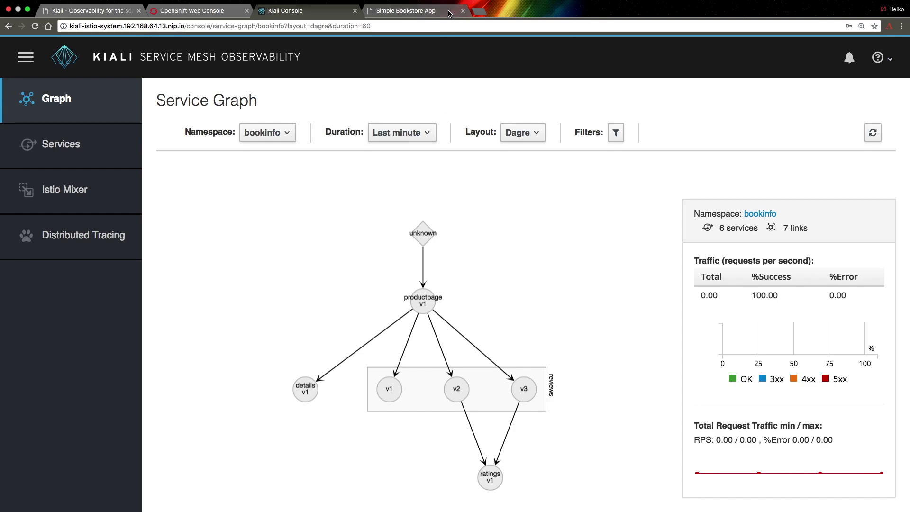
- Switch to the Simple Bookstore App and reload its product page several times to generate traffic
left_click(449, 13)
left_click(34, 26)
left_click(35, 26)
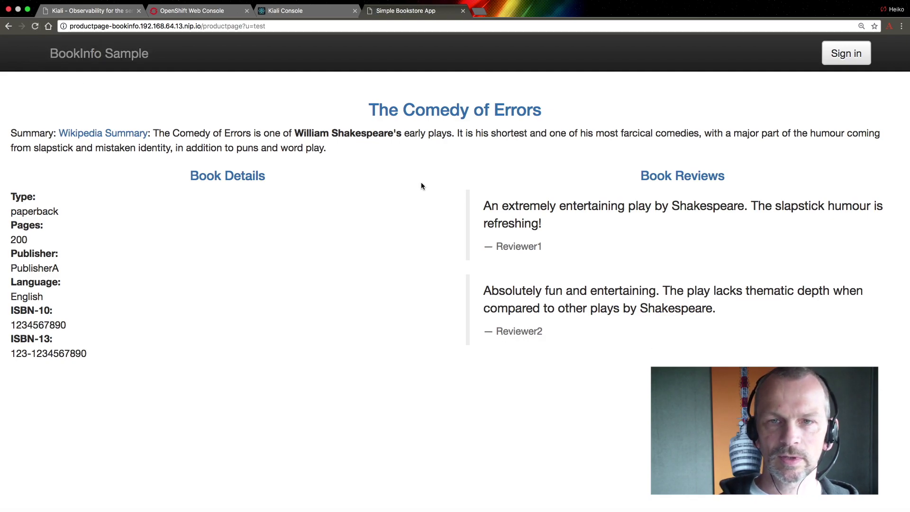
left_click(37, 28)
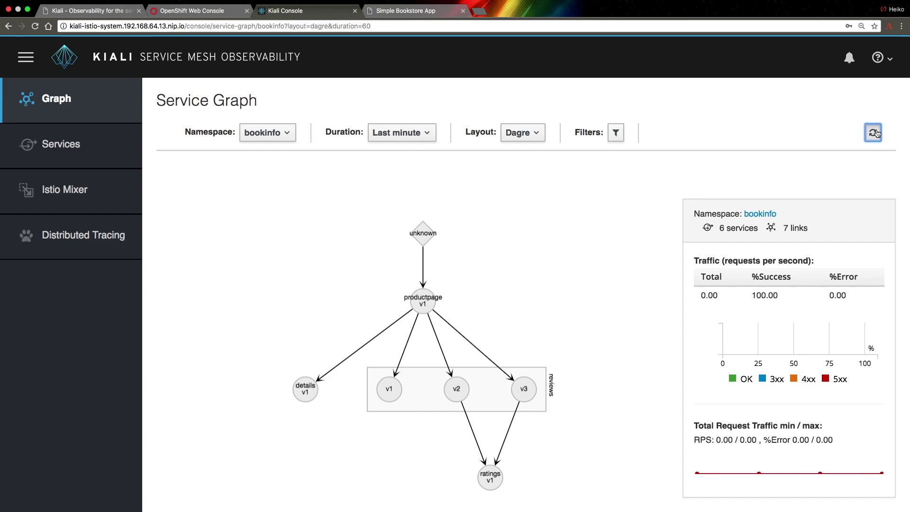
- Refresh the service graph in the Kiali Console and examine the success rate chart of the edge from unknown to productpage
left_click(873, 132)
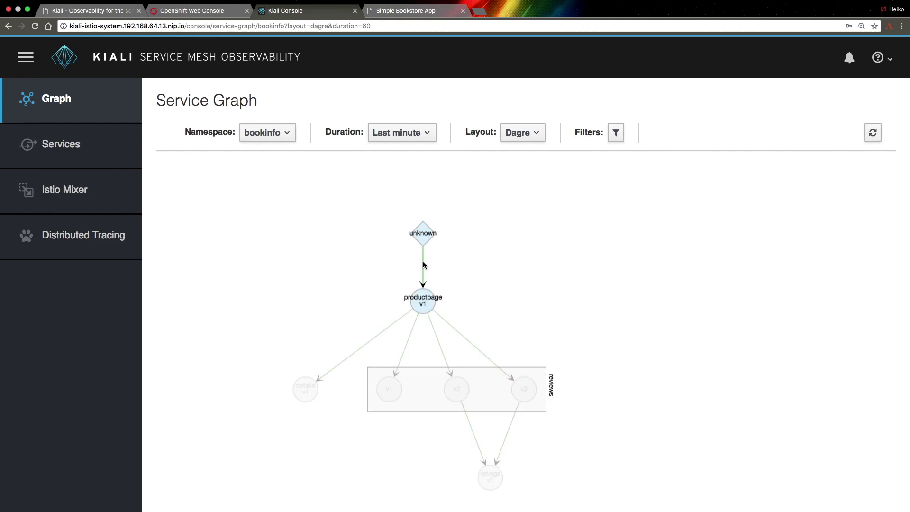
left_click(425, 264)
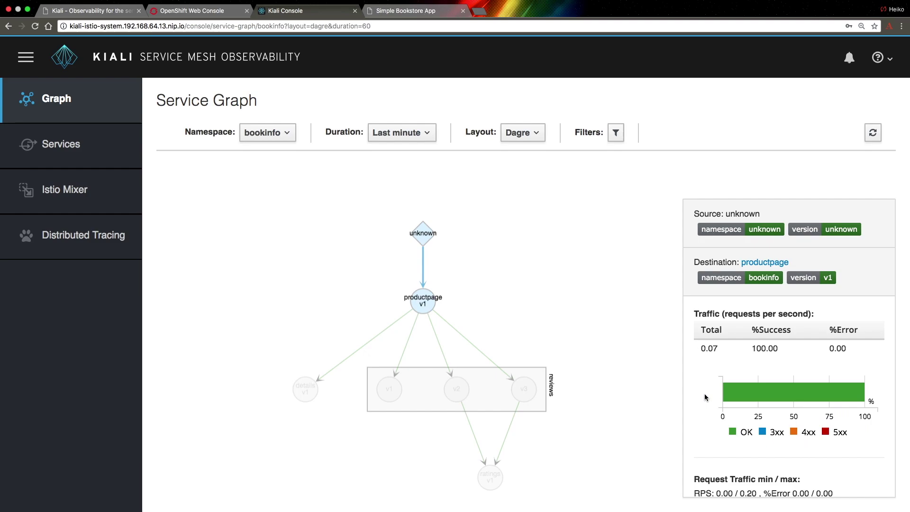
mouse_move(778, 399)
- Turn on edge labels in the graph filters, and switch node labels off and back on
left_click(615, 136)
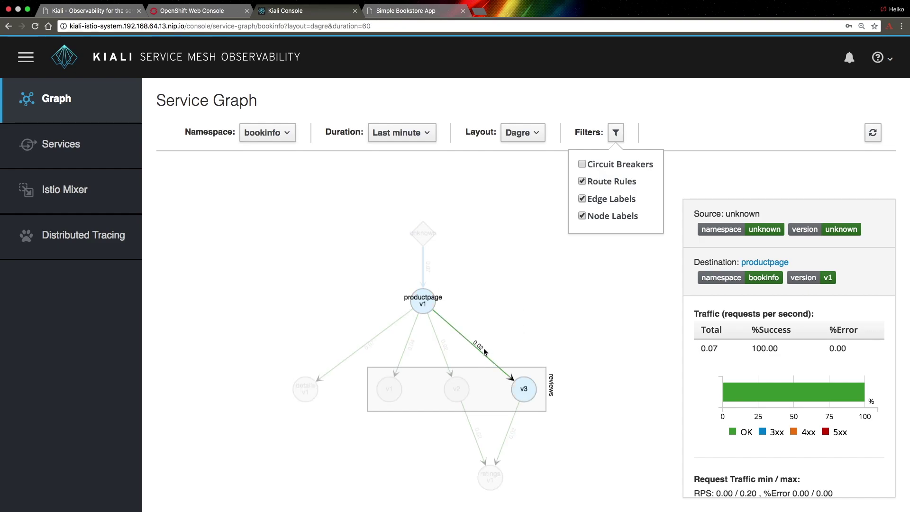
left_click(583, 216)
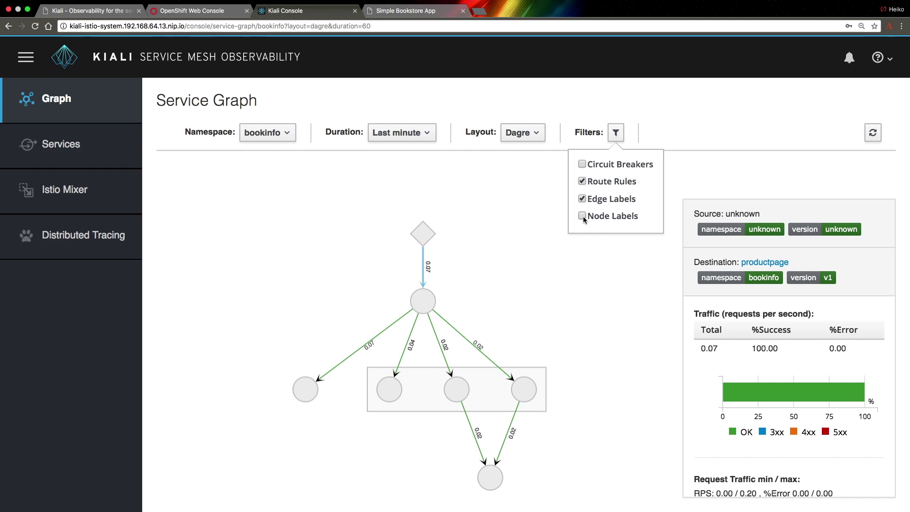
left_click(583, 215)
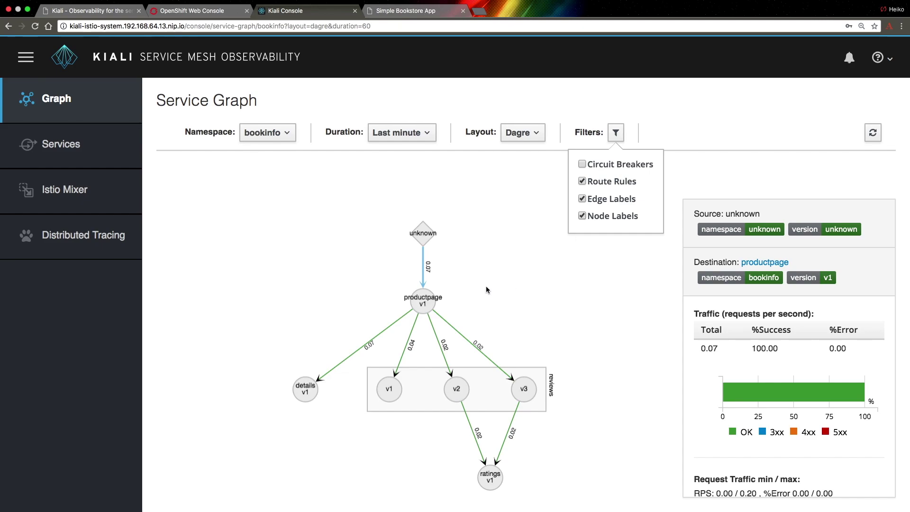
- Refresh the service graph and examine the request traffic curve of the edge from unknown to productpage
scroll(486, 286, "up", 5)
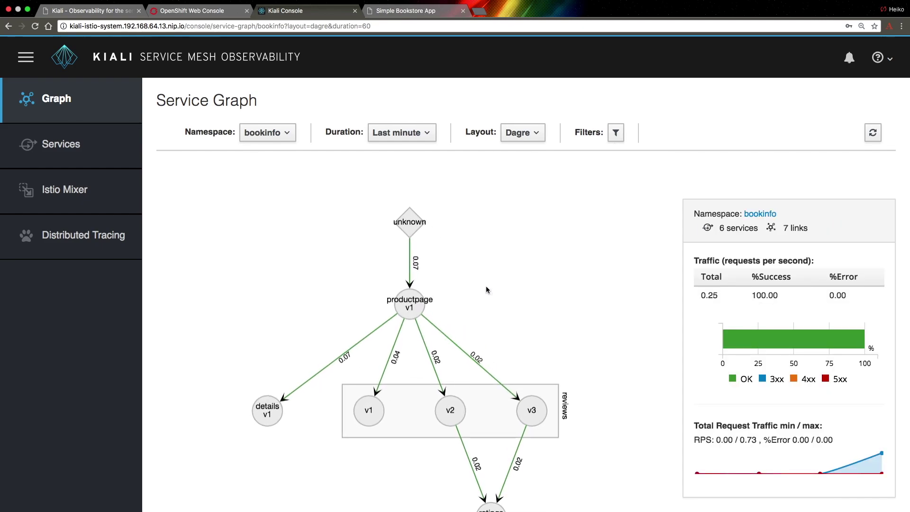
left_click_drag(491, 302, 518, 219)
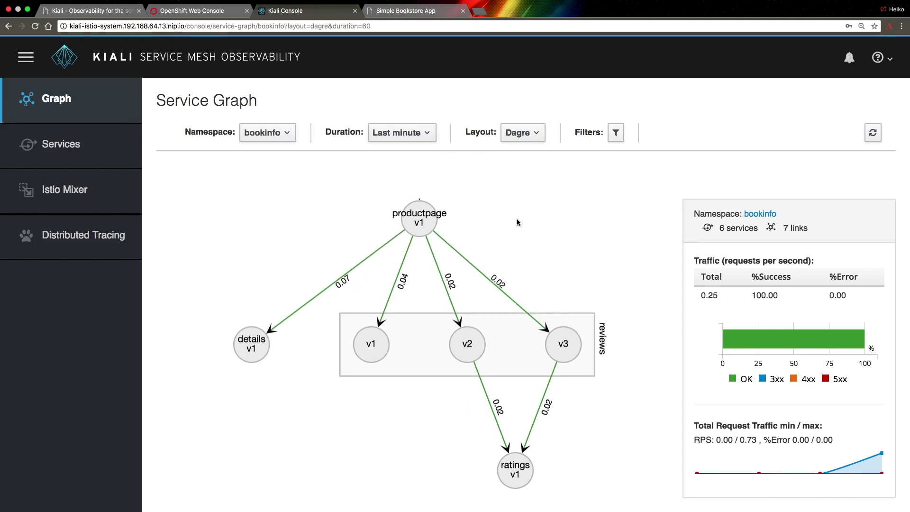
left_click_drag(560, 260, 547, 246)
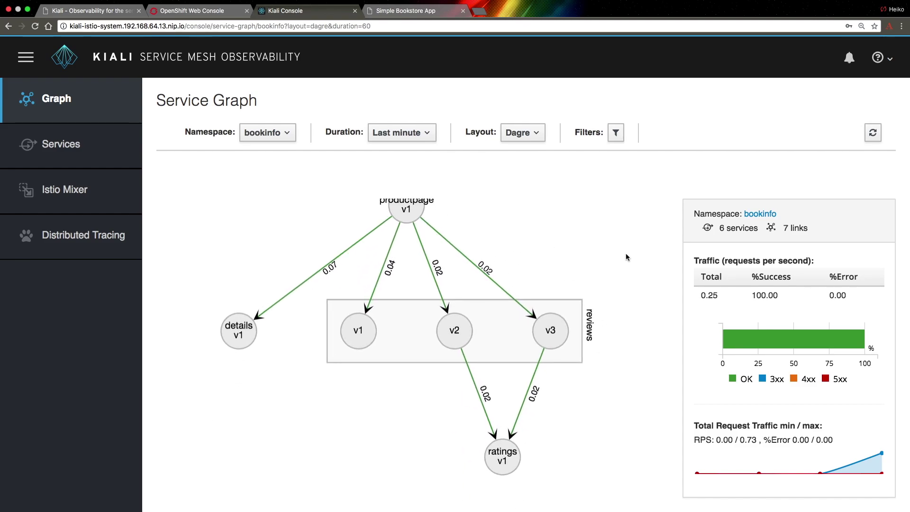
left_click(874, 136)
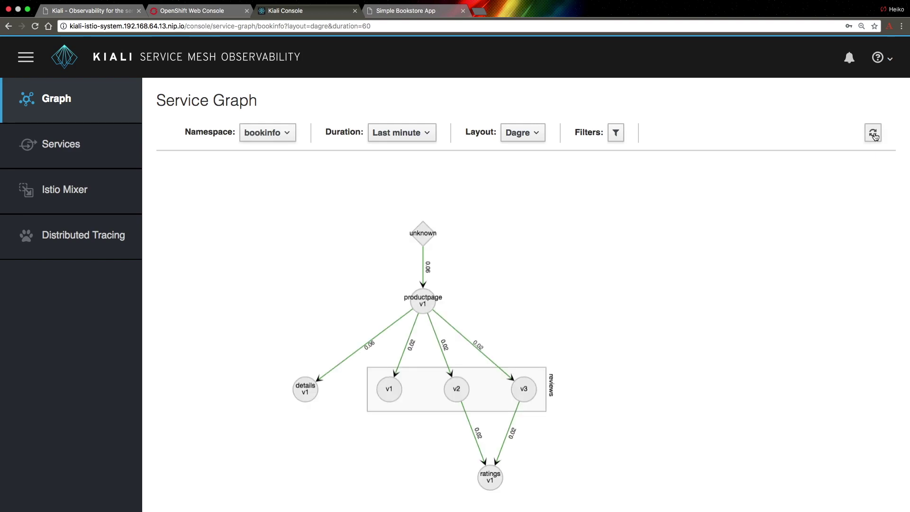
left_click(423, 271)
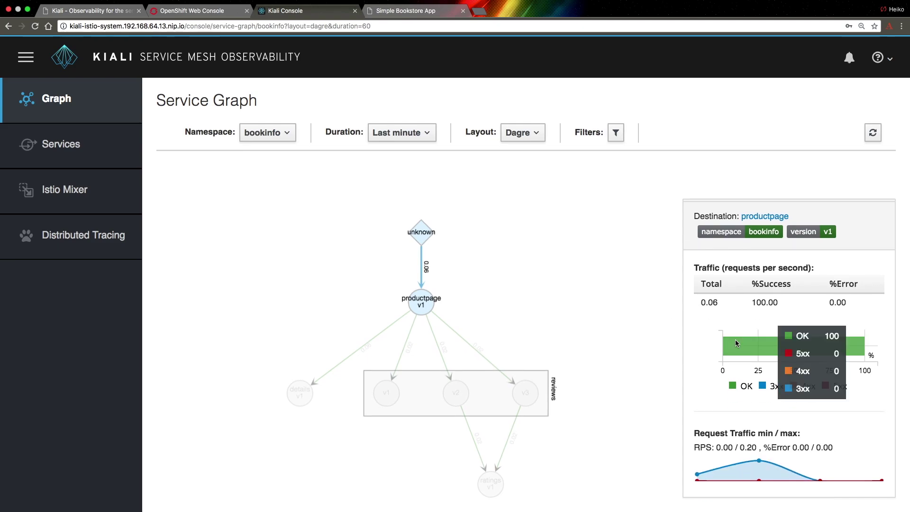
mouse_move(759, 467)
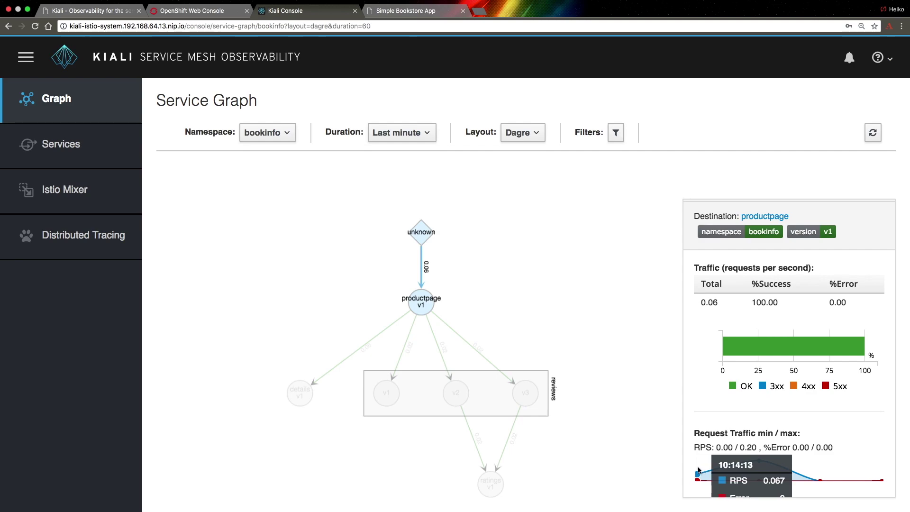
- Set the graph duration to Last 5 minutes and examine the request traffic from unknown to productpage
left_click(411, 134)
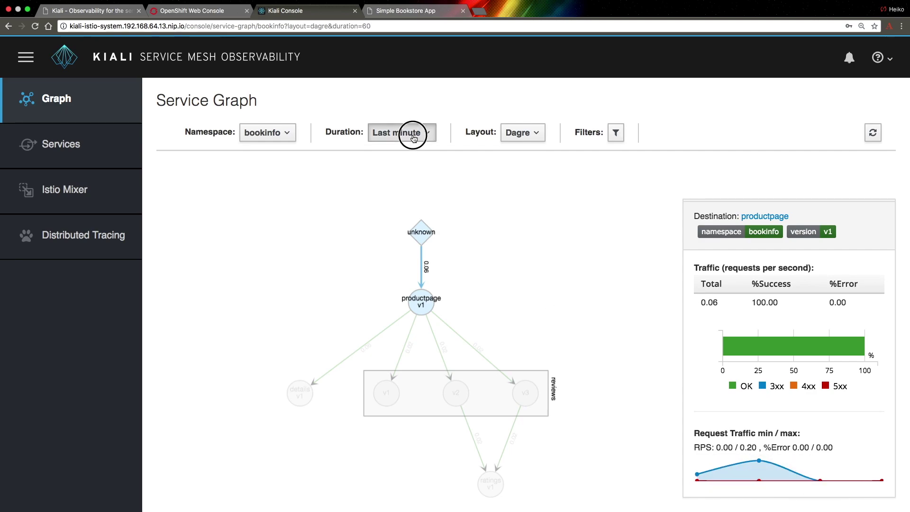
left_click(412, 172)
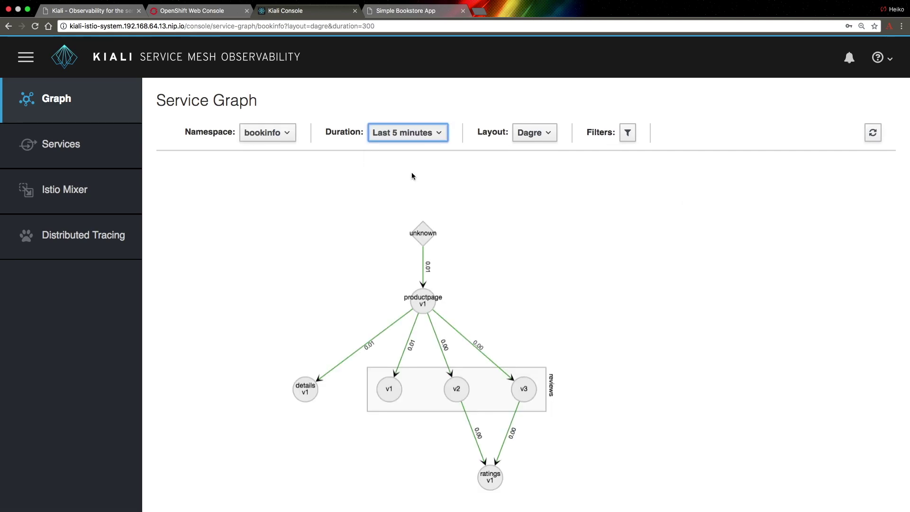
left_click(429, 274)
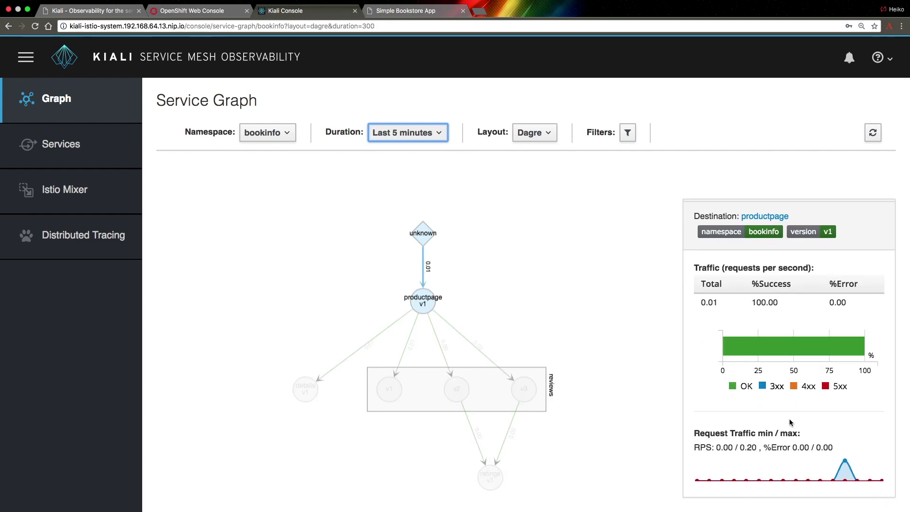
mouse_move(830, 476)
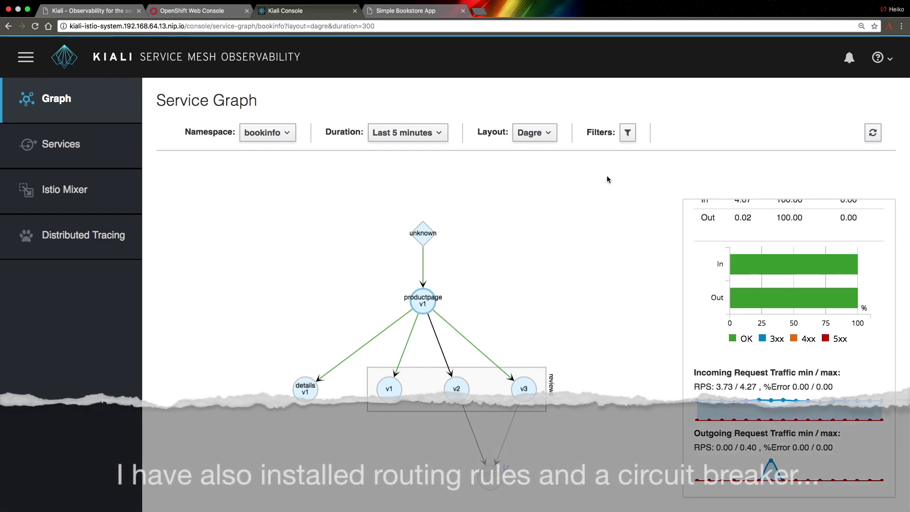
- Enable the Circuit Breakers and Edge Labels filters and refresh the service graph
left_click(626, 134)
left_click(595, 166)
left_click(595, 199)
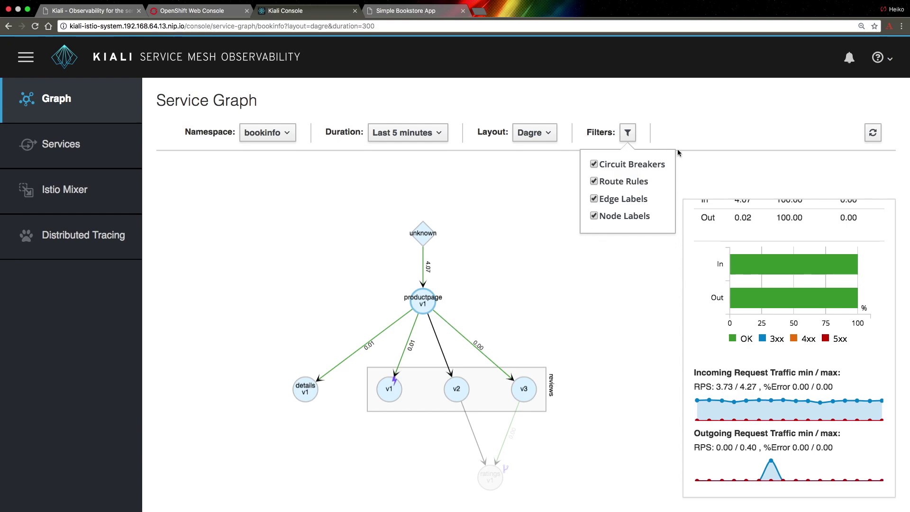
left_click(822, 124)
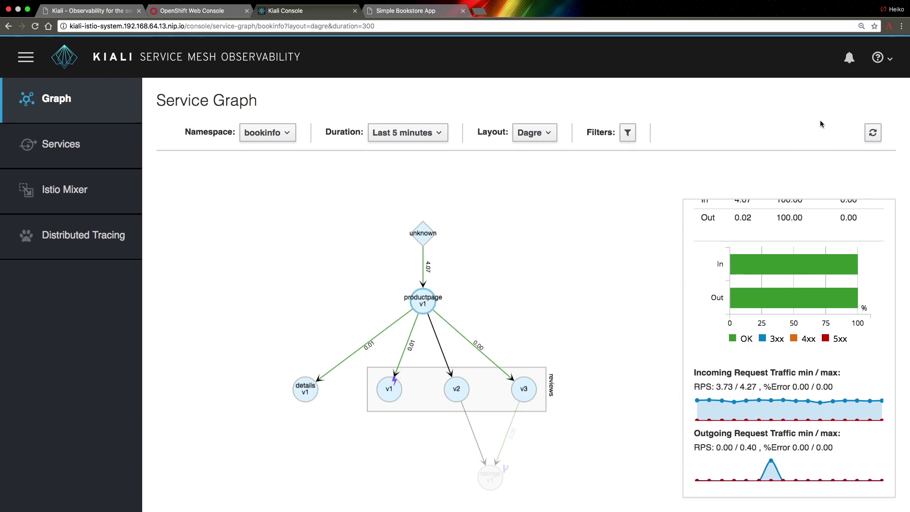
left_click(872, 133)
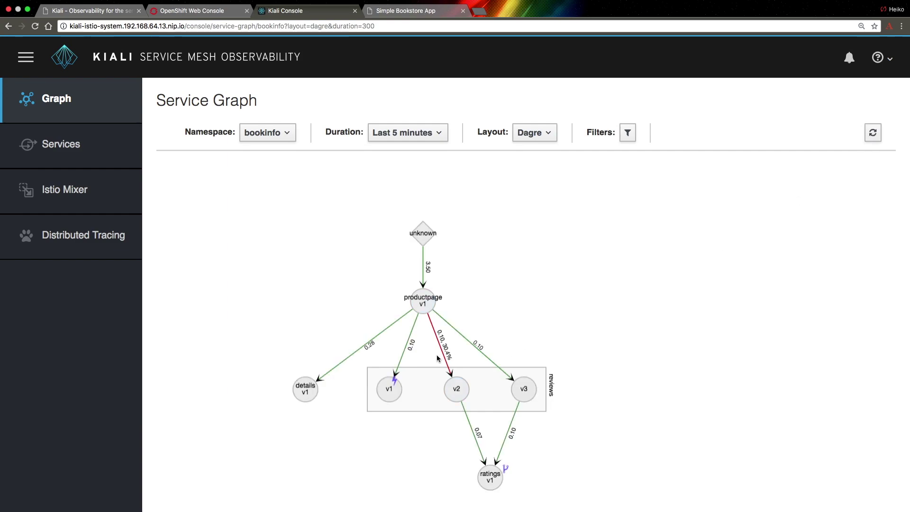
- Examine the request traffic on the edges from productpage to reviews v2 and from productpage to reviews v1
left_click(440, 348)
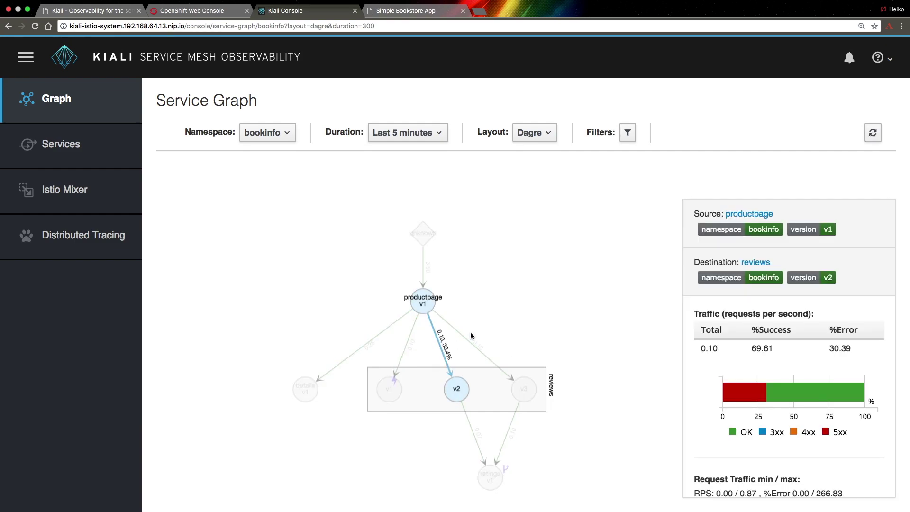
scroll(684, 350, "down", 2)
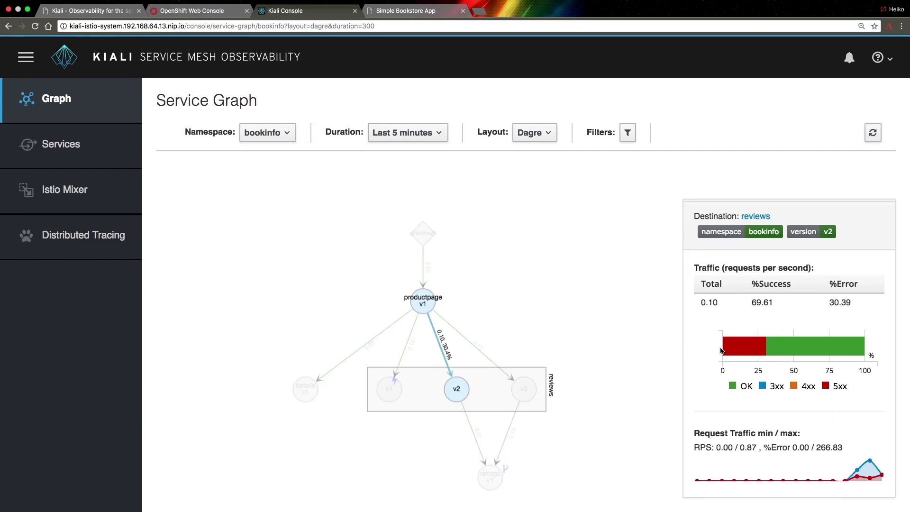
mouse_move(748, 351)
mouse_move(881, 470)
left_click(406, 350)
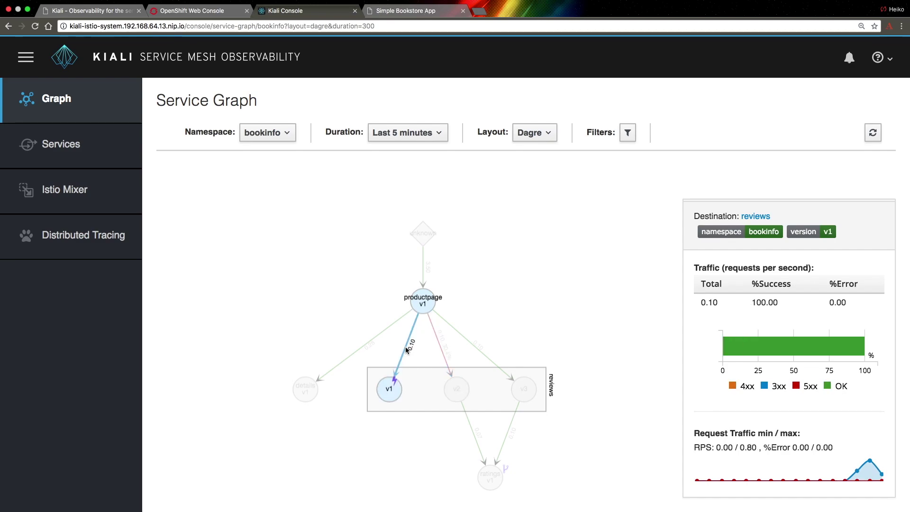
- Inspect the productpage node's traffic in the graph, then open its service details and view the health breakdown
left_click(424, 311)
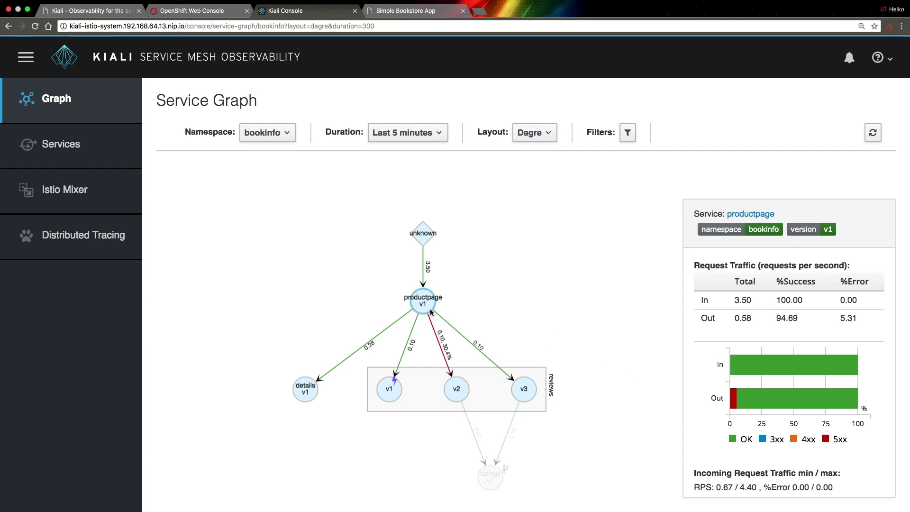
mouse_move(737, 405)
left_click(760, 215)
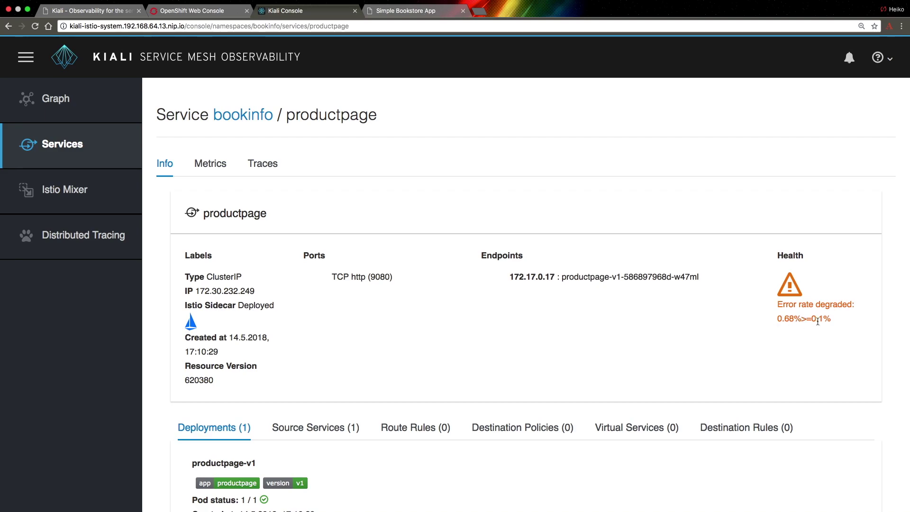
mouse_move(791, 296)
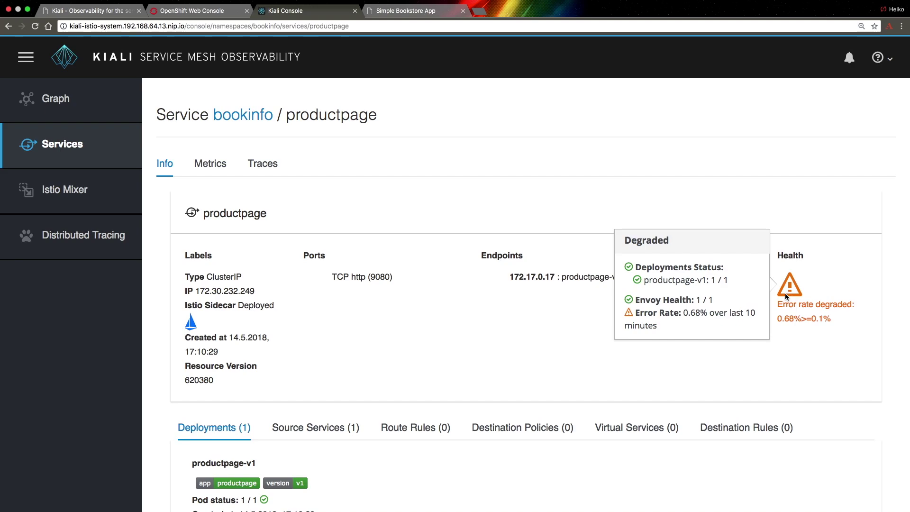
- Check productpage's health in the bookinfo services list and open that service's traces in Jaeger
left_click(242, 115)
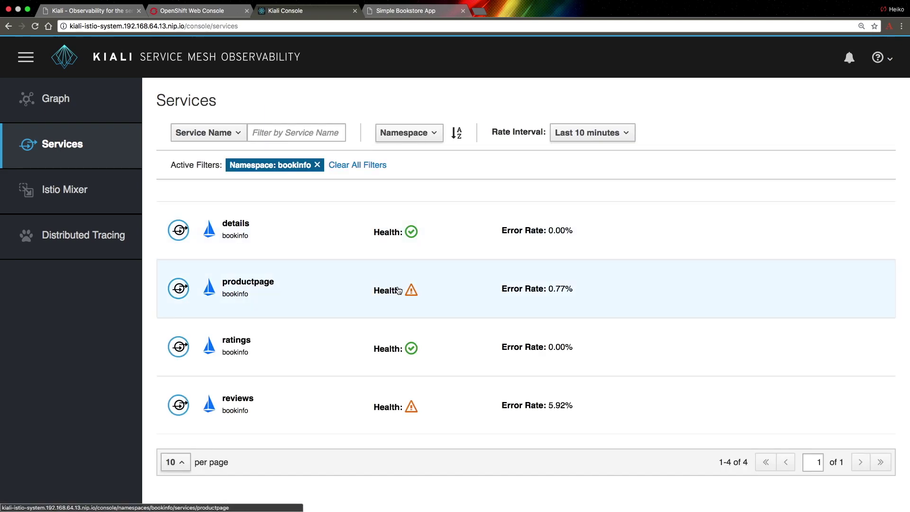
mouse_move(411, 291)
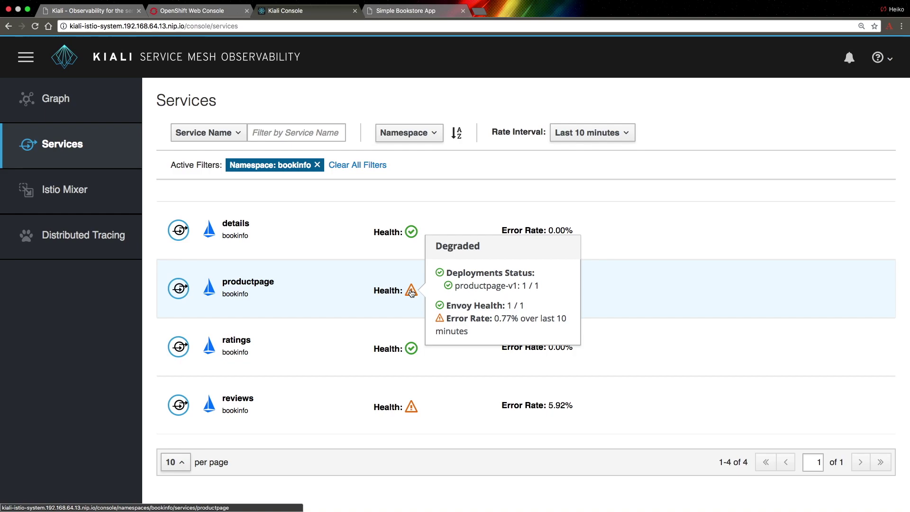
left_click(260, 285)
left_click(264, 165)
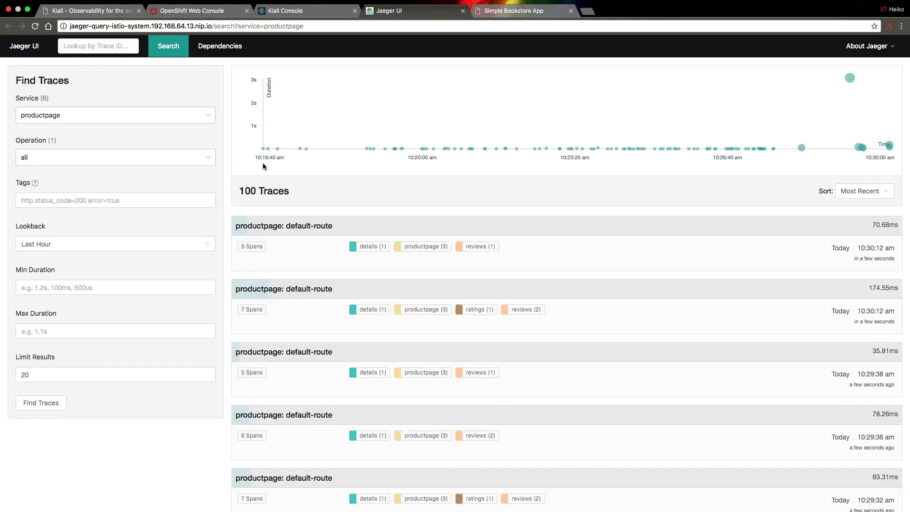
- Look through the productpage traces and open the 3.09s trace that contains errors
mouse_move(893, 149)
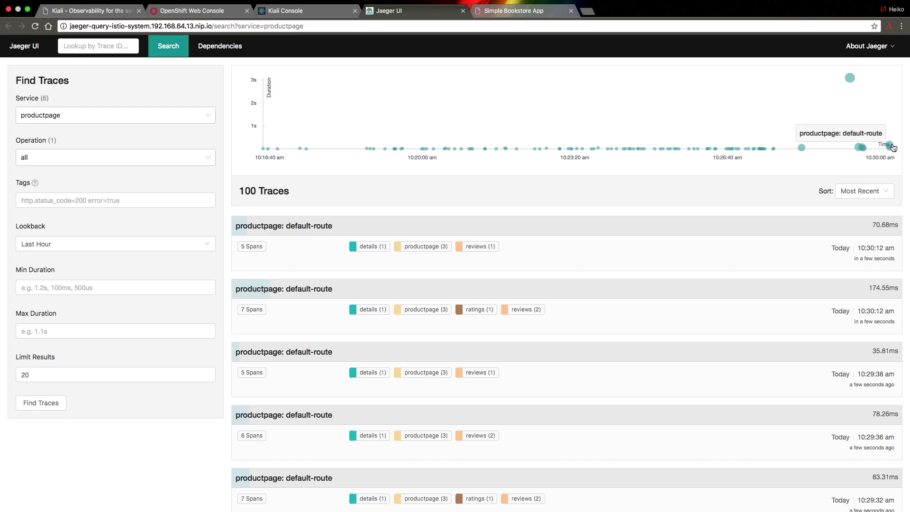
scroll(713, 236, "down", 5)
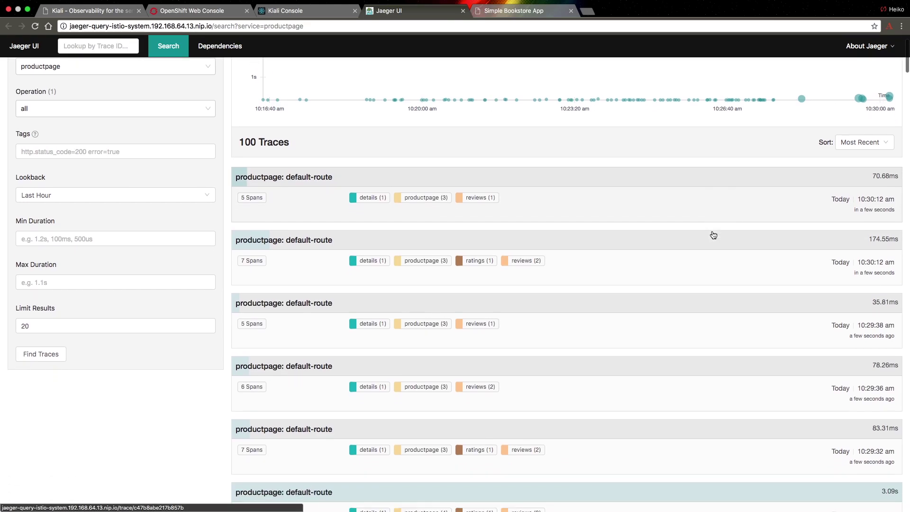
scroll(713, 234, "down", 5)
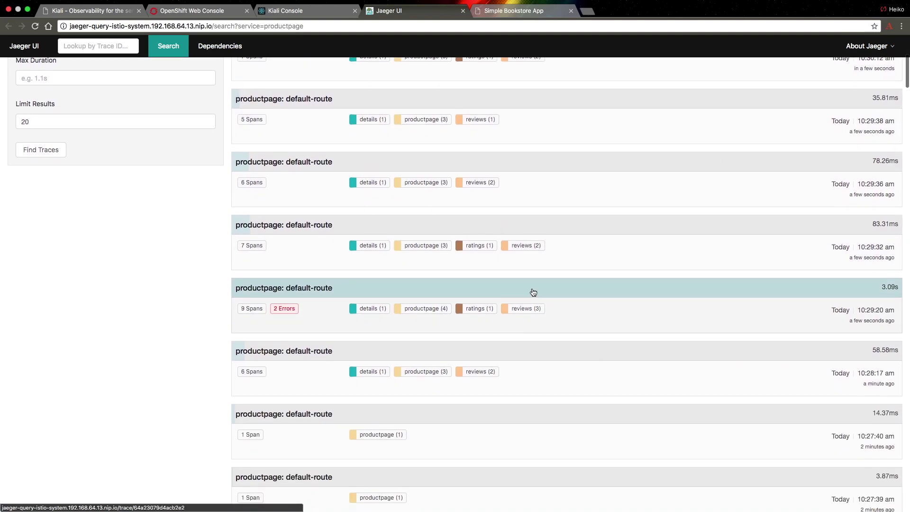
left_click(528, 289)
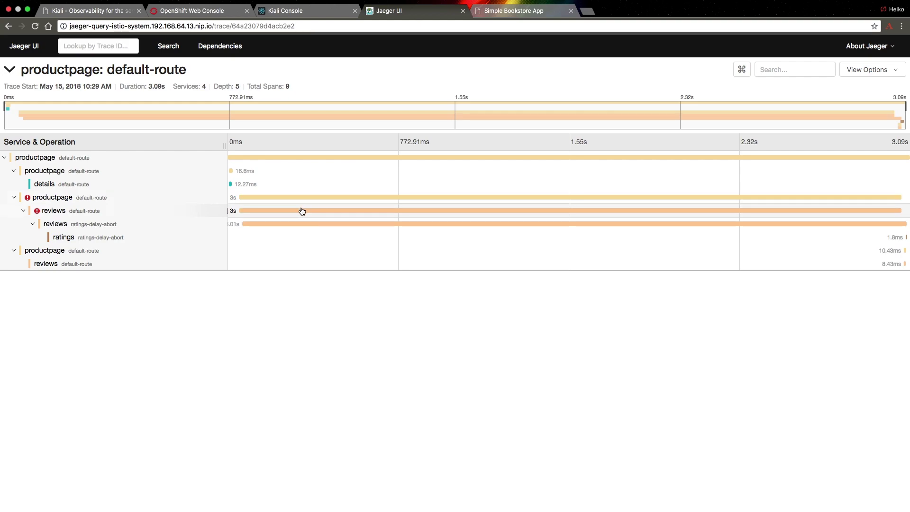
- Expand the failing reviews span and examine its tags
left_click(89, 211)
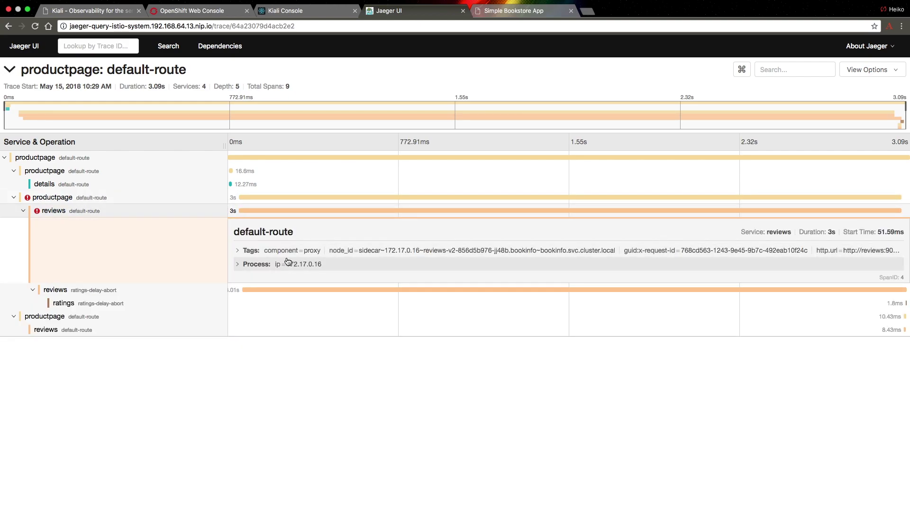
left_click(237, 252)
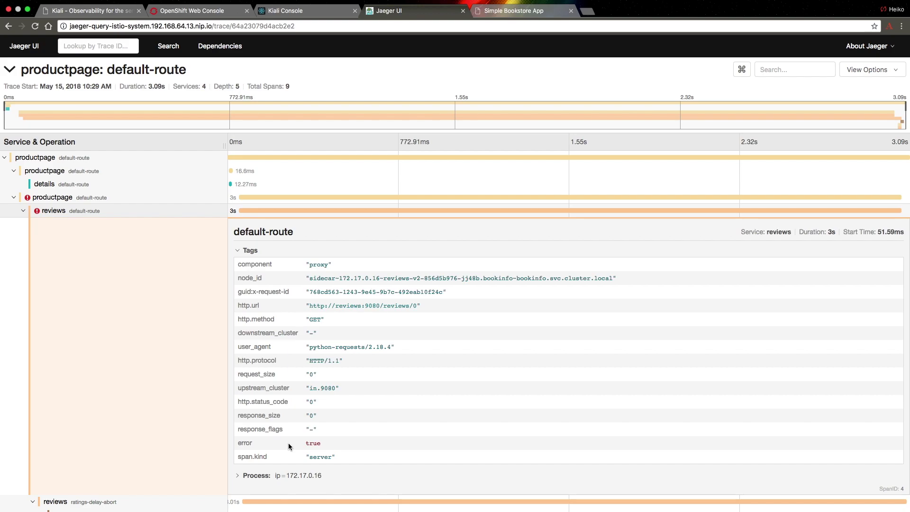
scroll(289, 400, "down", 2)
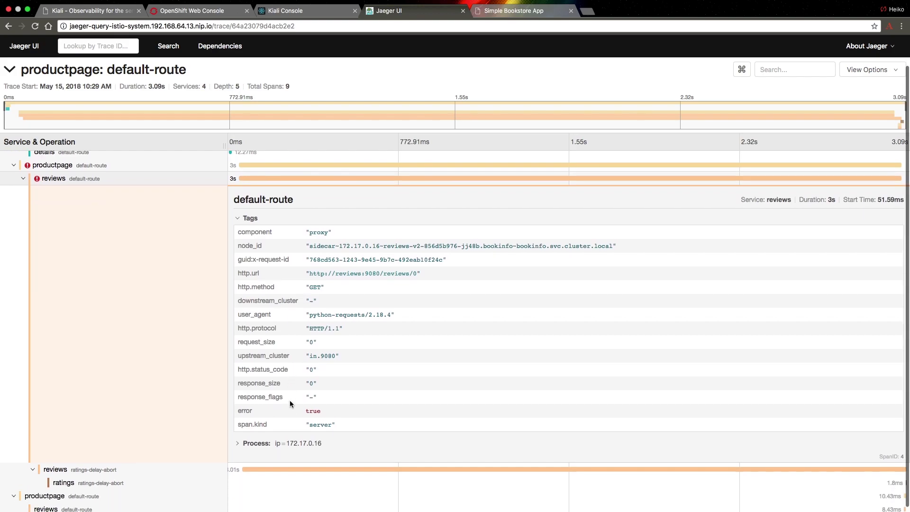
scroll(290, 400, "up", 2)
scroll(289, 402, "down", 2)
scroll(289, 402, "up", 2)
- Expand the failing productpage span, compare its tags with those of the reviews span, and collapse its child spans
left_click(166, 202)
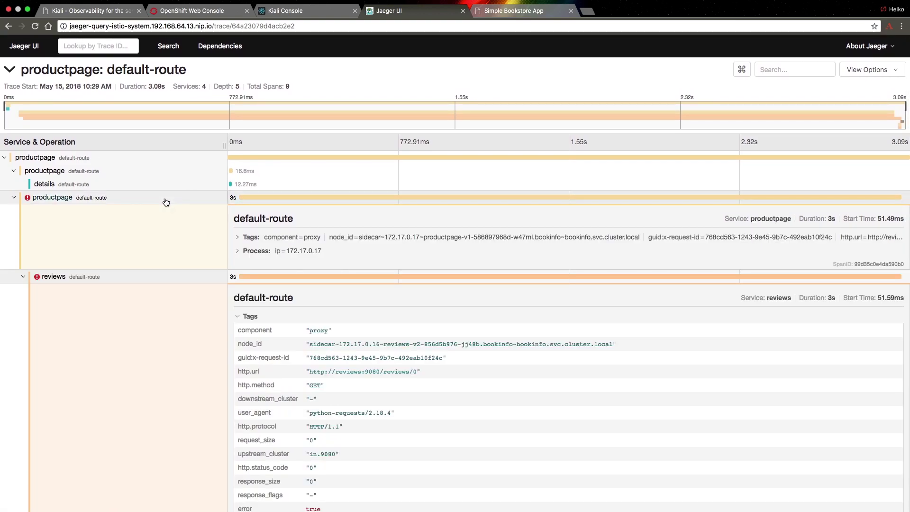
left_click(252, 238)
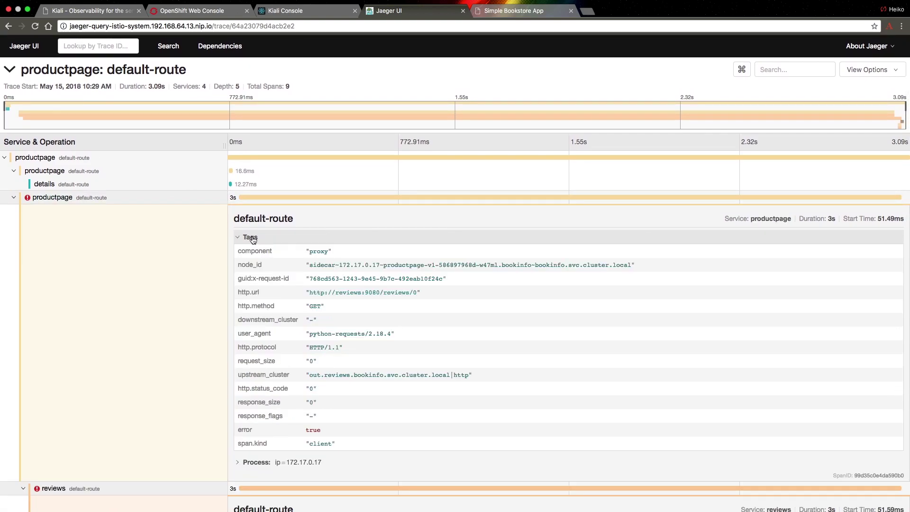
scroll(302, 275, "down", 3)
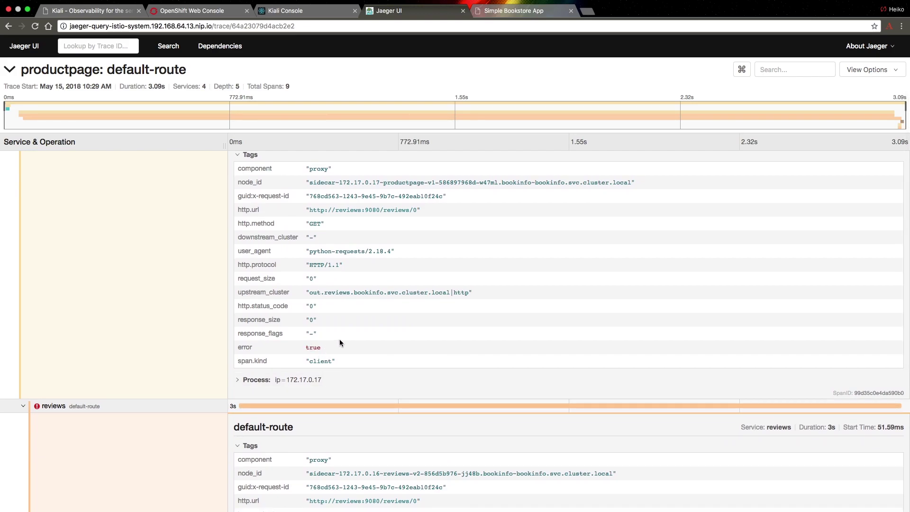
scroll(412, 381, "down", 5)
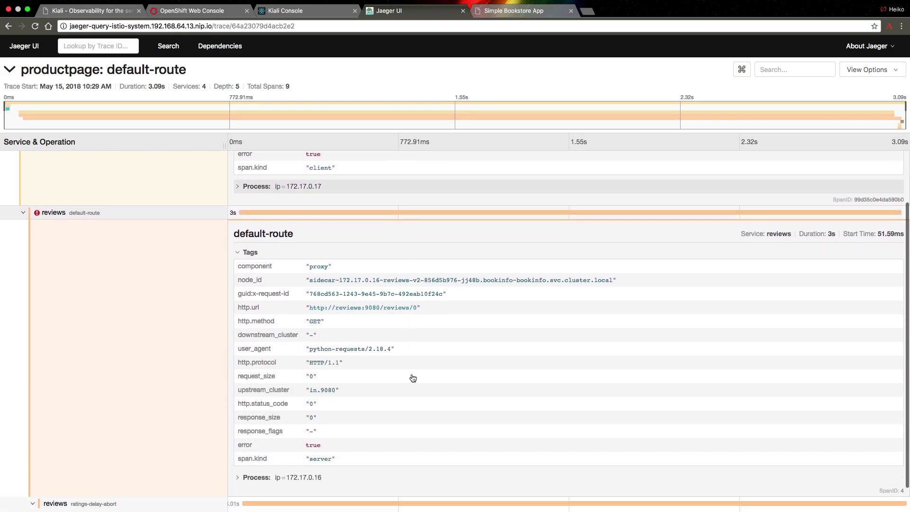
scroll(411, 374, "up", 7)
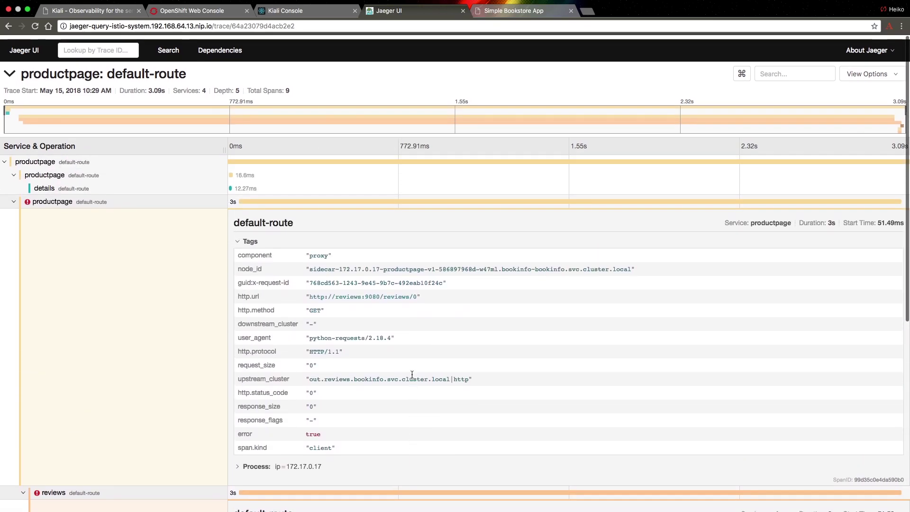
left_click(14, 198)
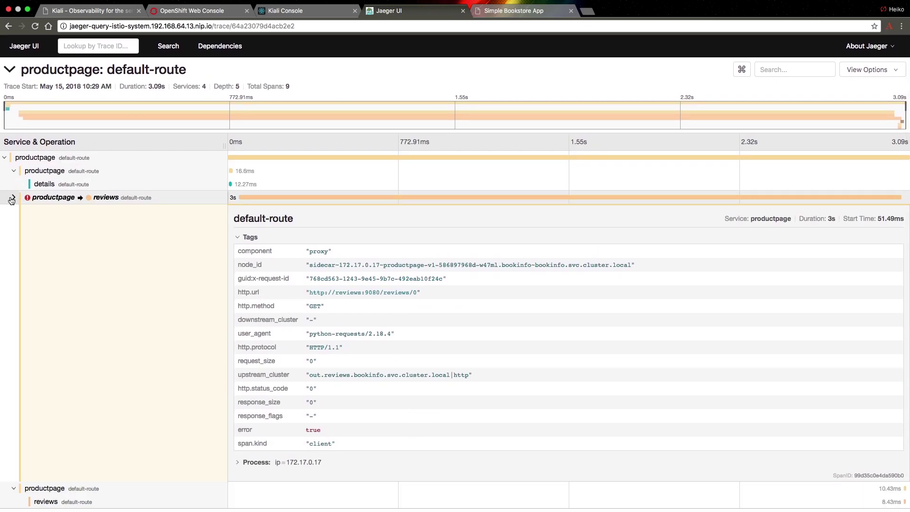
left_click(317, 200)
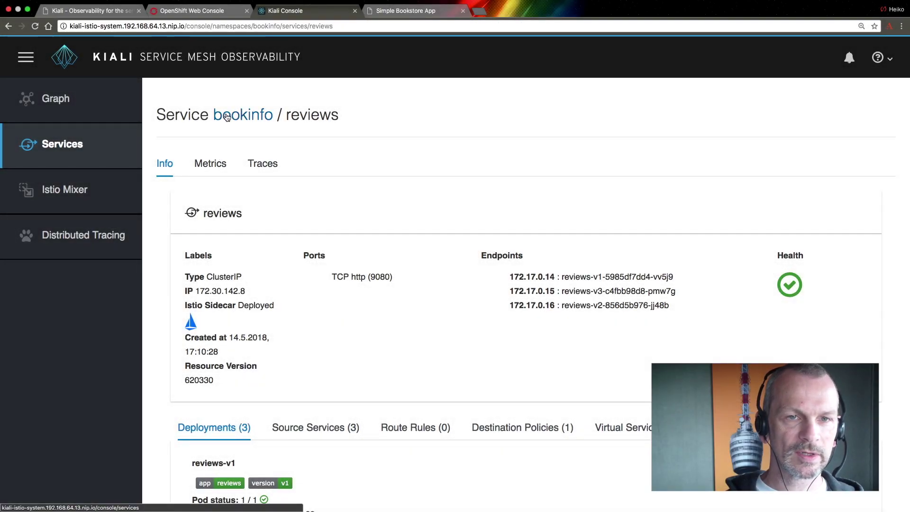
- Review the deployments and source services of the reviews service in Kiali
scroll(448, 155, "down", 2)
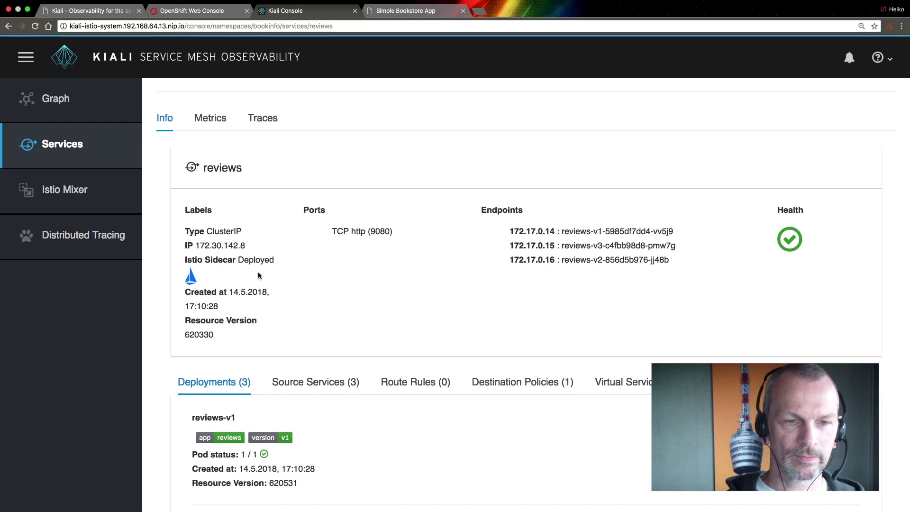
scroll(265, 272, "down", 3)
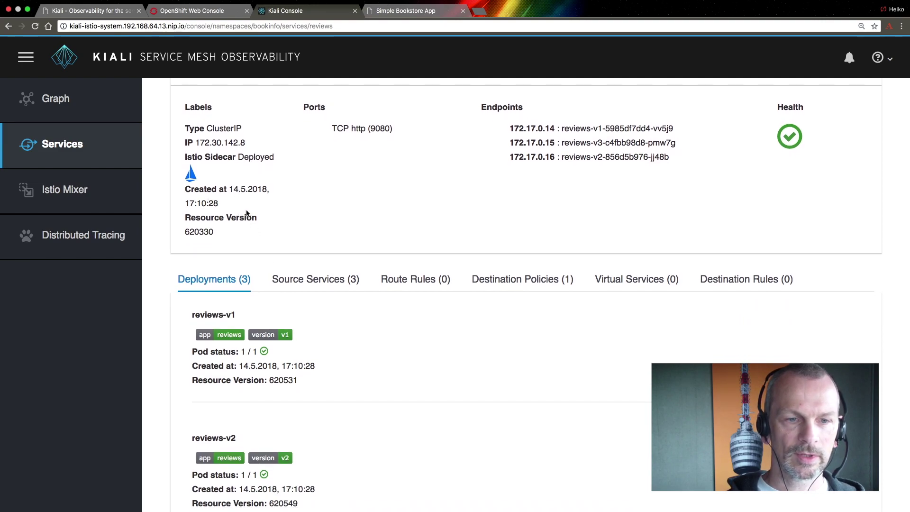
scroll(258, 216, "down", 3)
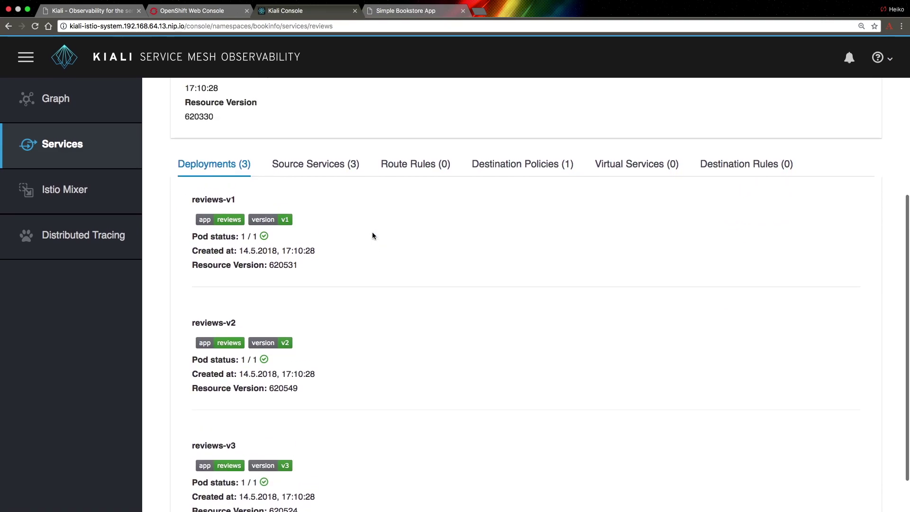
left_click(335, 164)
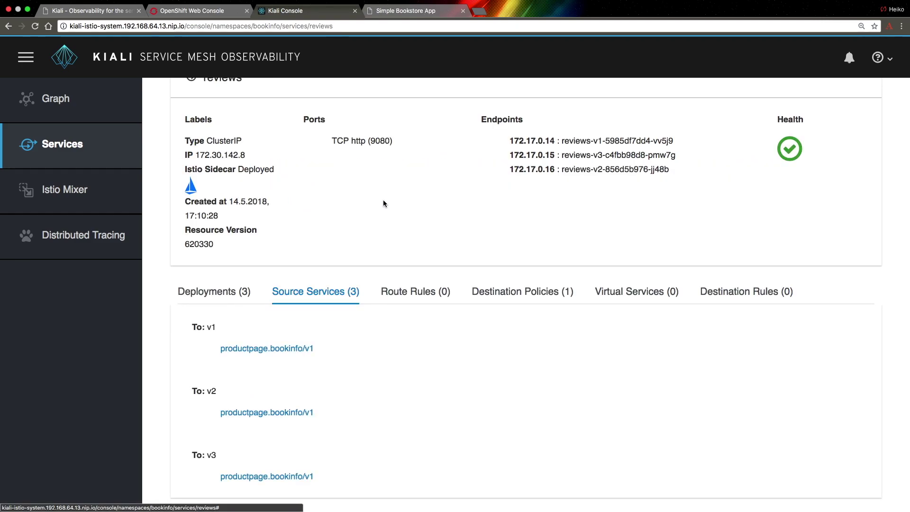
- Examine the circuit breaker settings in the reviews service's destination policies
left_click(539, 294)
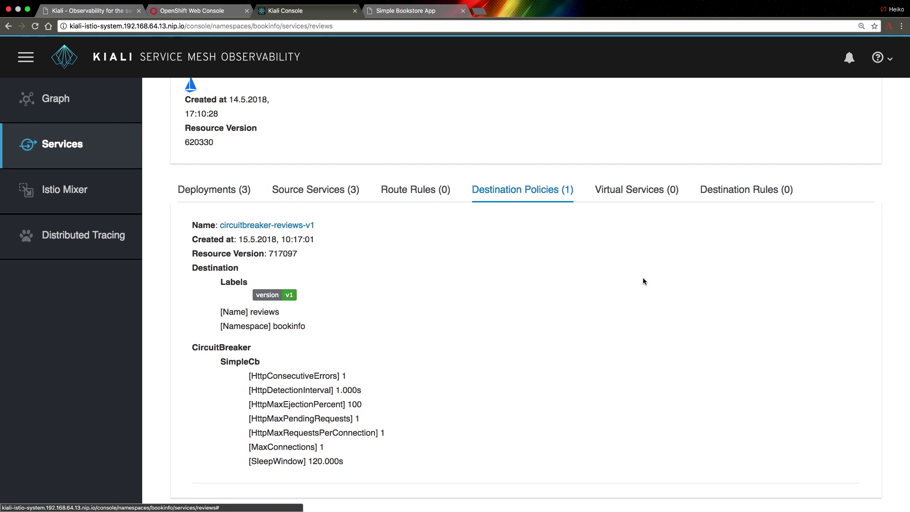
scroll(638, 281, "up", 3)
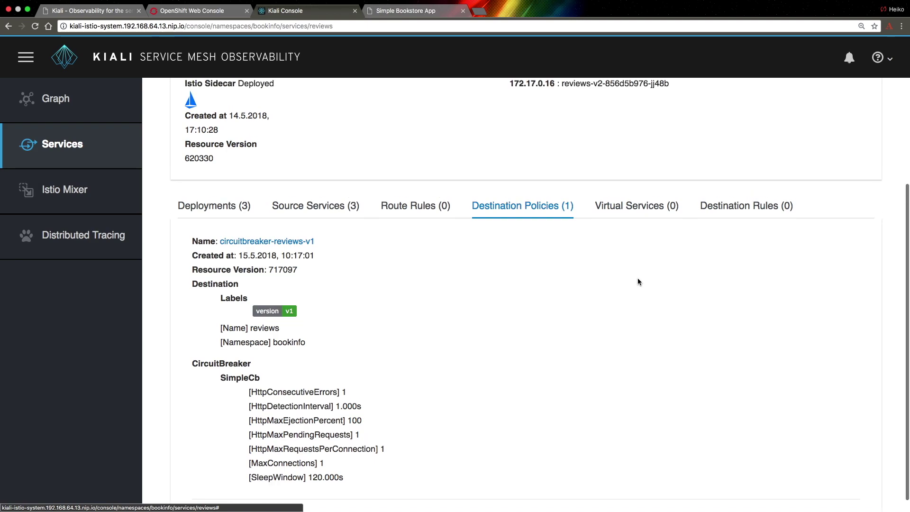
scroll(638, 282, "down", 2)
scroll(638, 281, "up", 5)
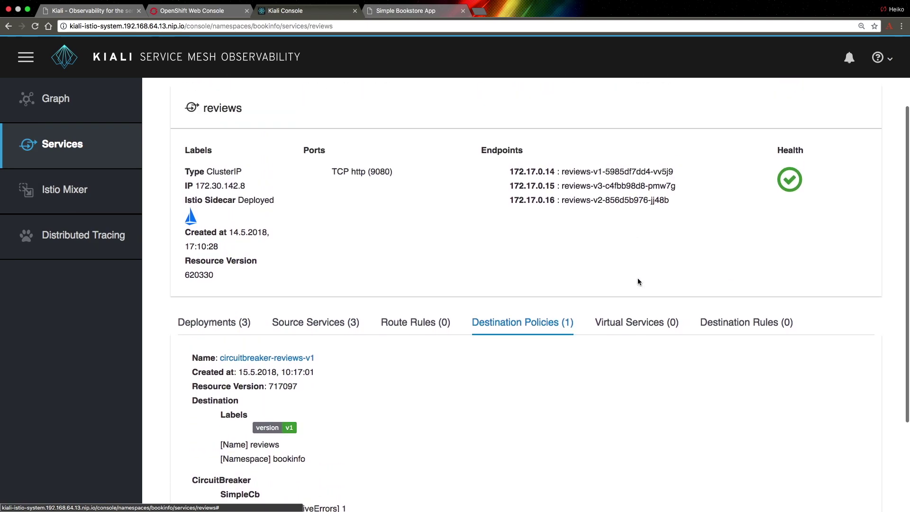
- Return to the bookinfo services list and open the productpage service's details
left_click(235, 113)
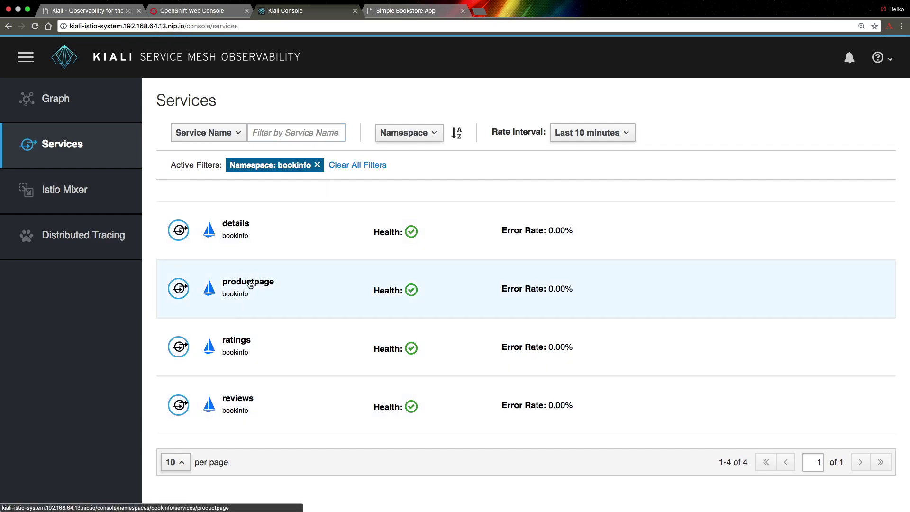
left_click(250, 284)
scroll(351, 283, "down", 3)
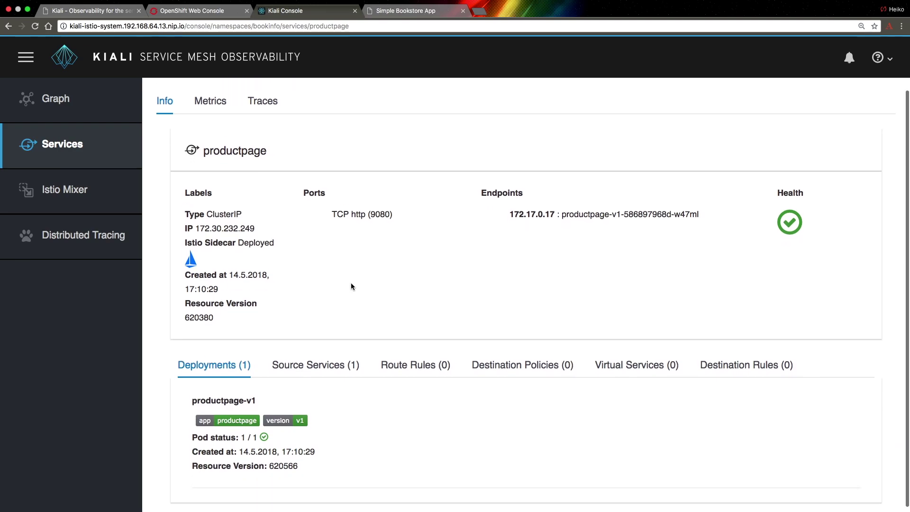
scroll(350, 283, "up", 3)
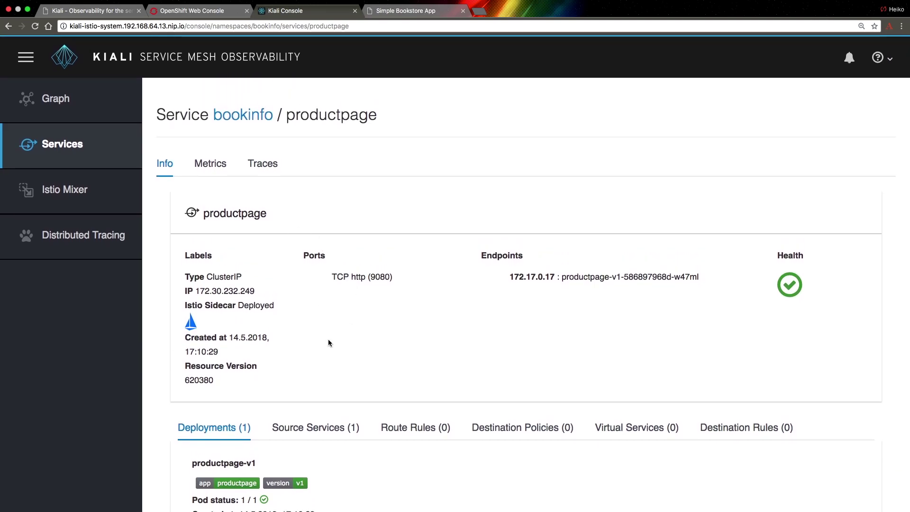
- View the productpage service's metrics and look through the input and output charts
left_click(217, 164)
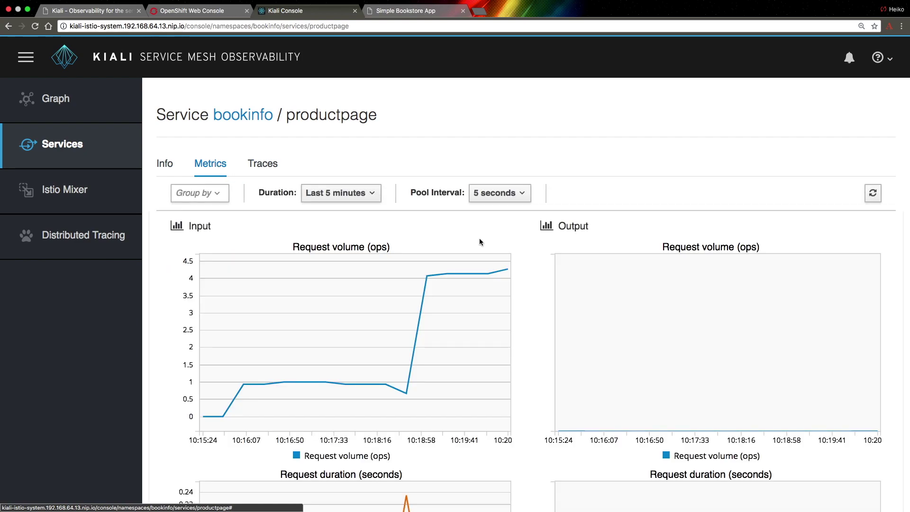
mouse_move(478, 277)
scroll(529, 272, "down", 14)
left_click(213, 491)
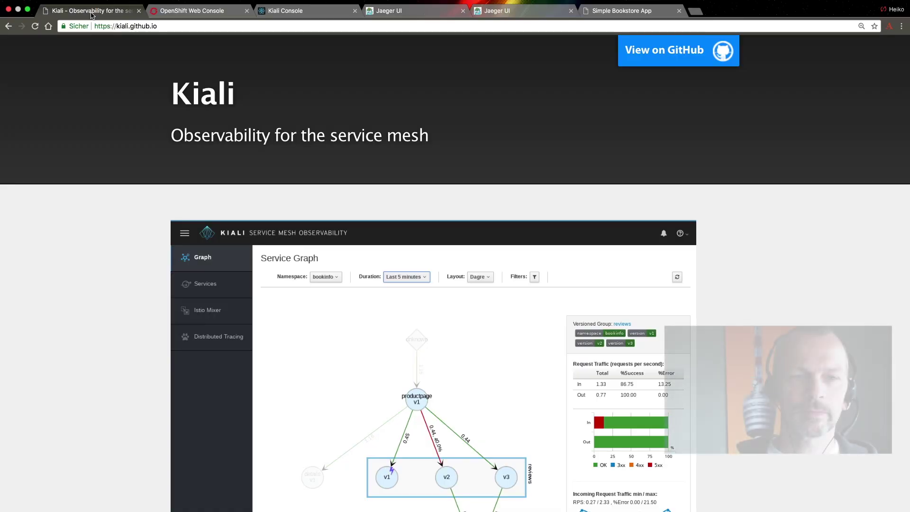
- Browse the Kiali website down to the More section with its community and source links
scroll(158, 180, "down", 20)
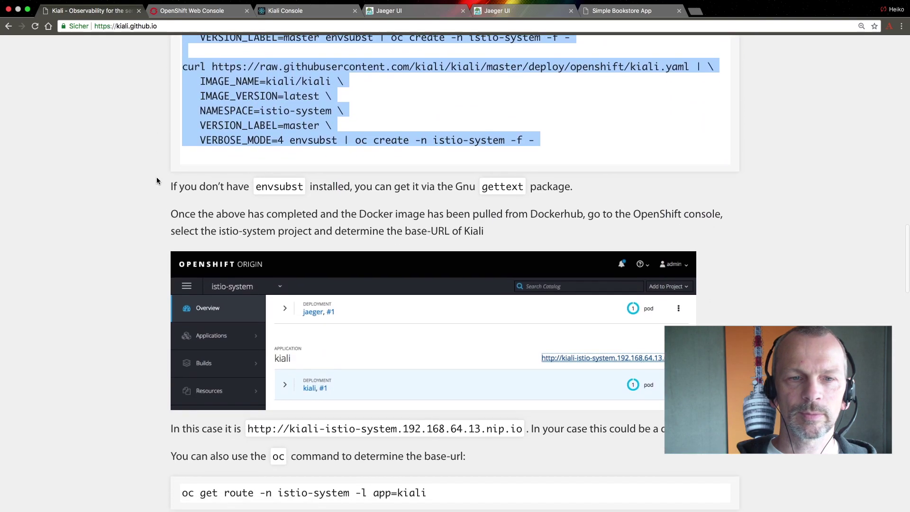
scroll(157, 180, "down", 15)
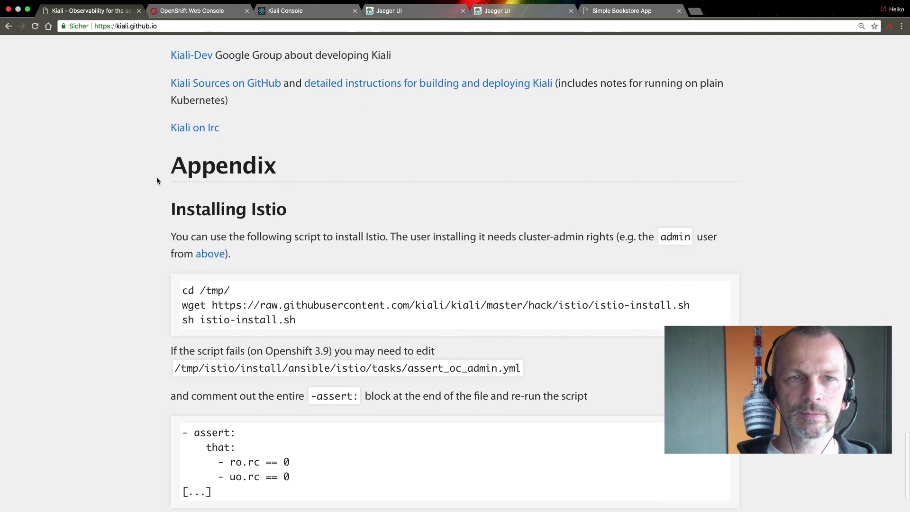
scroll(158, 180, "up", 2)
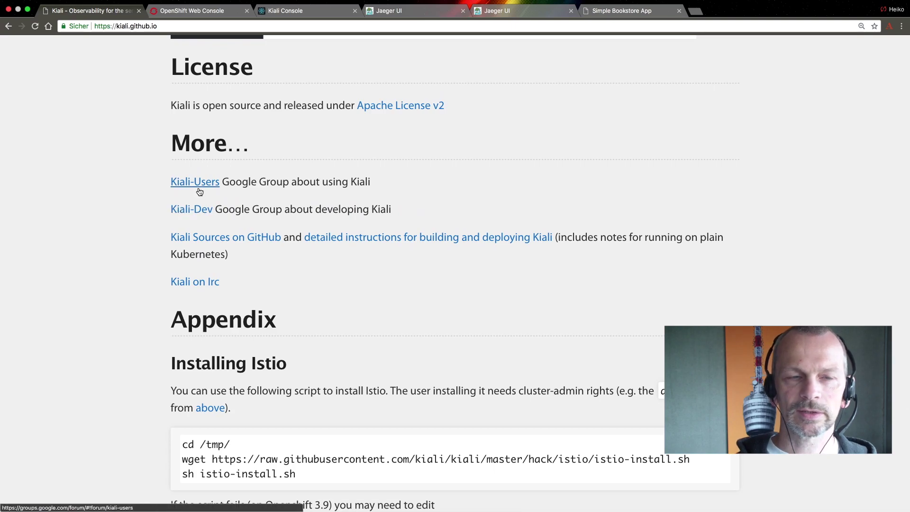